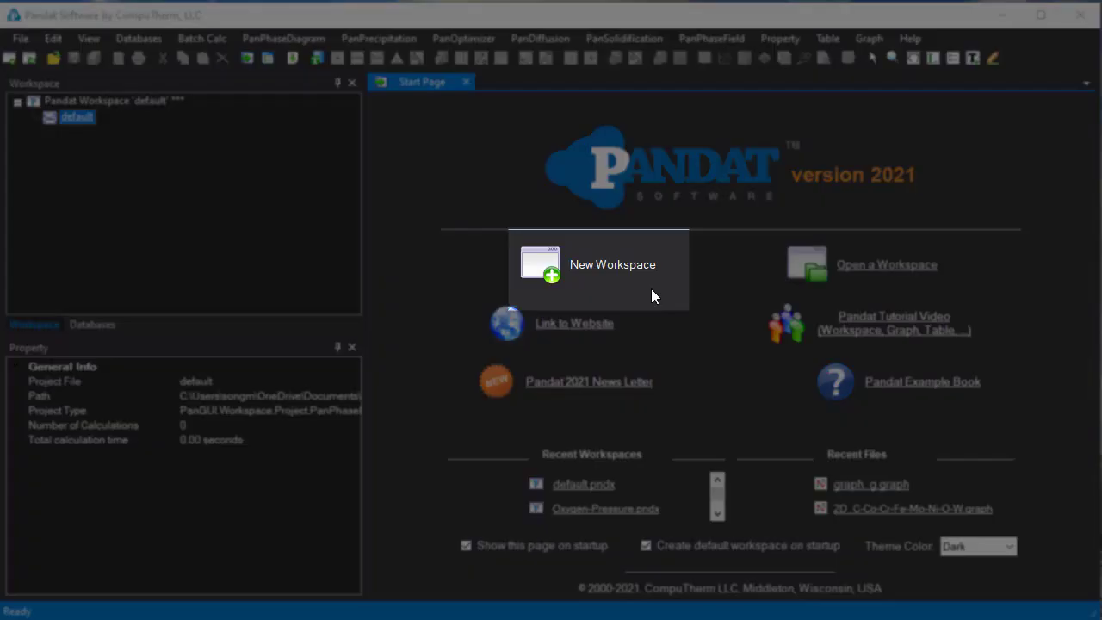
- Create a new PanPhaseDiagram workspace with default settings from the Start Page
left_click(610, 271)
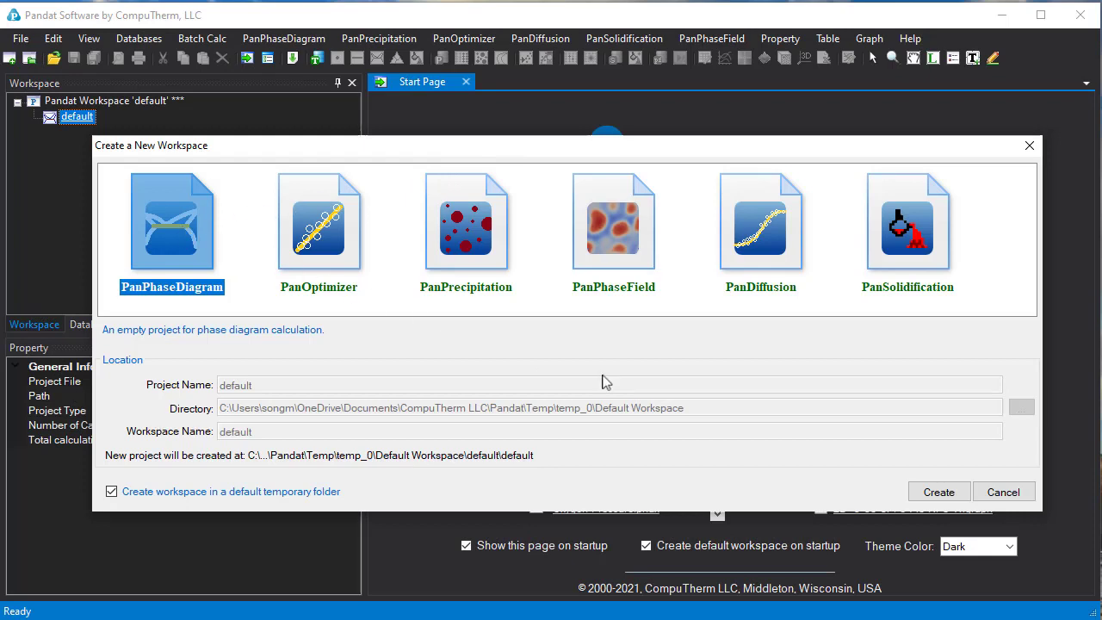
left_click(939, 492)
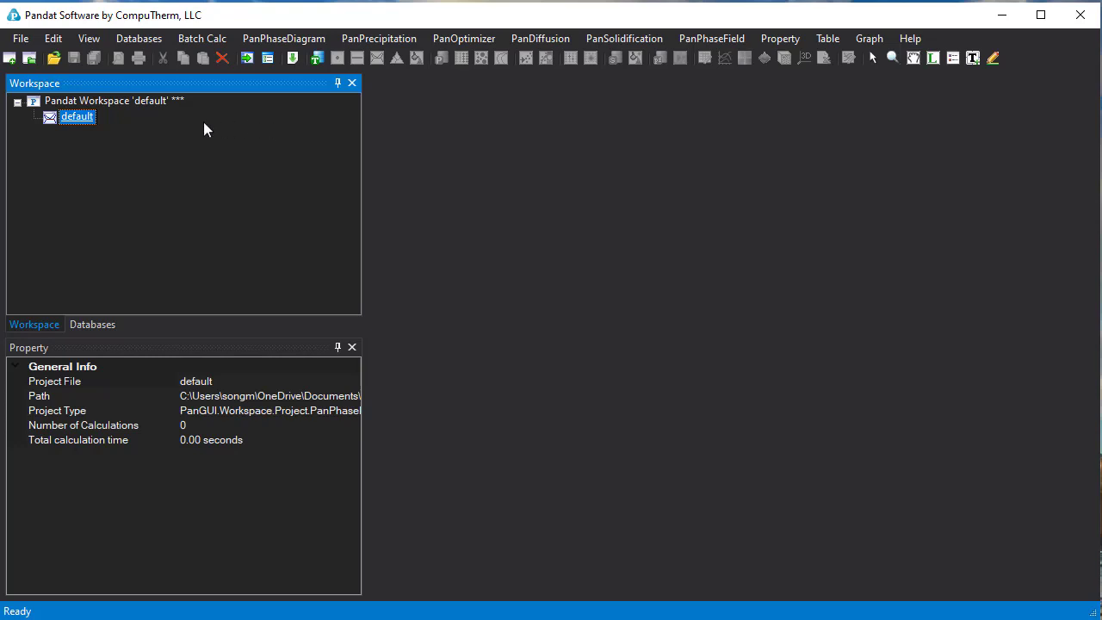
- Rename the workspace's 'default' project to 'phase diagram' via its context menu
right_click(86, 126)
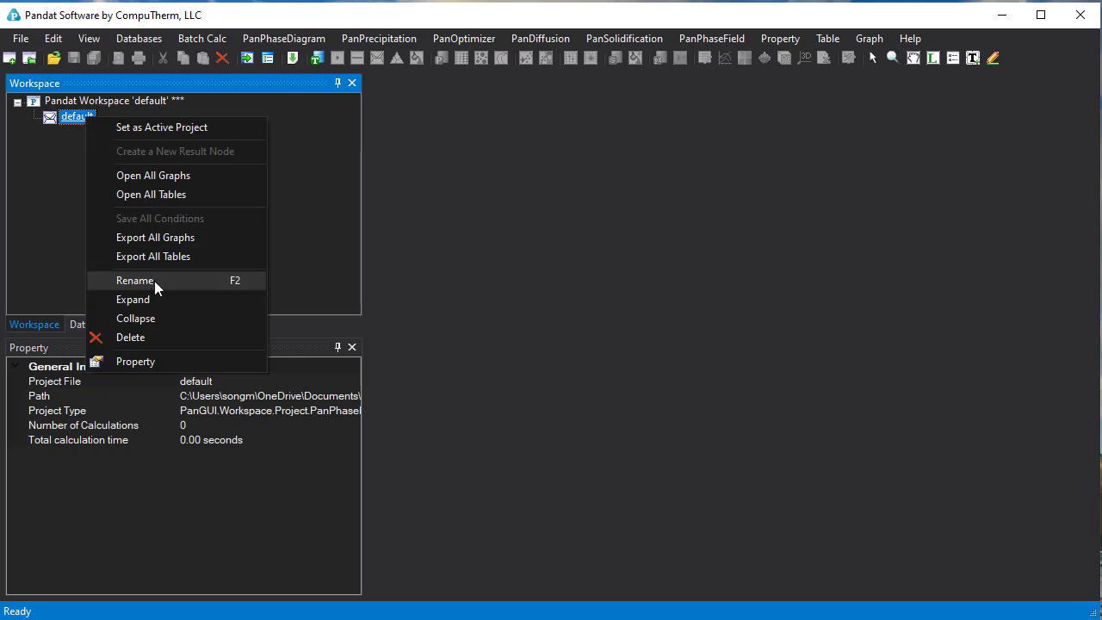
left_click(154, 281)
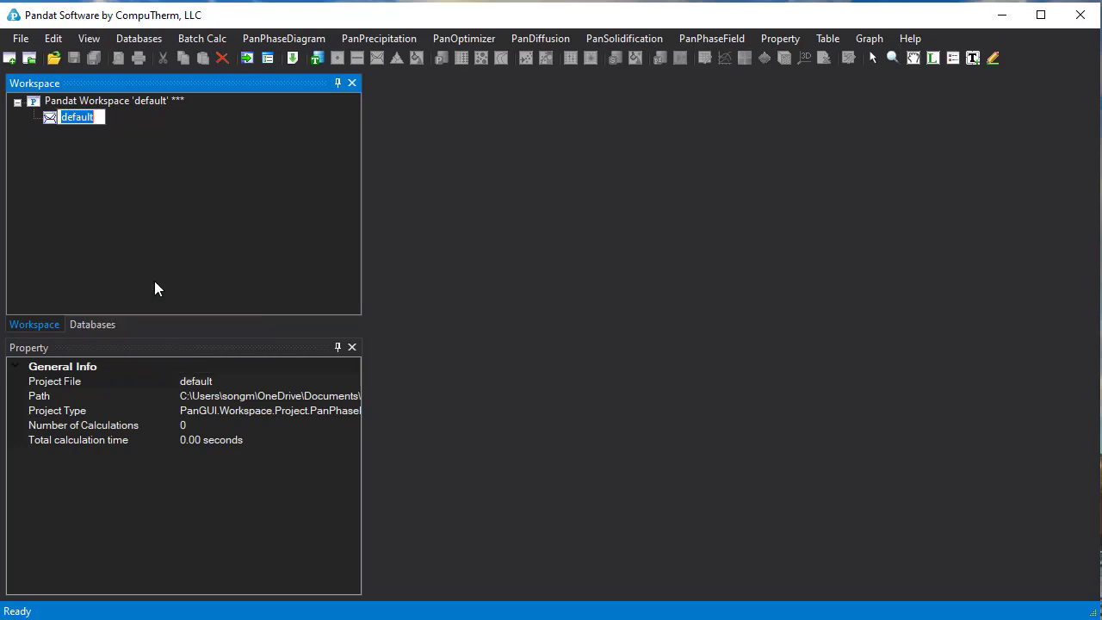
type("phase diagram")
key("Return")
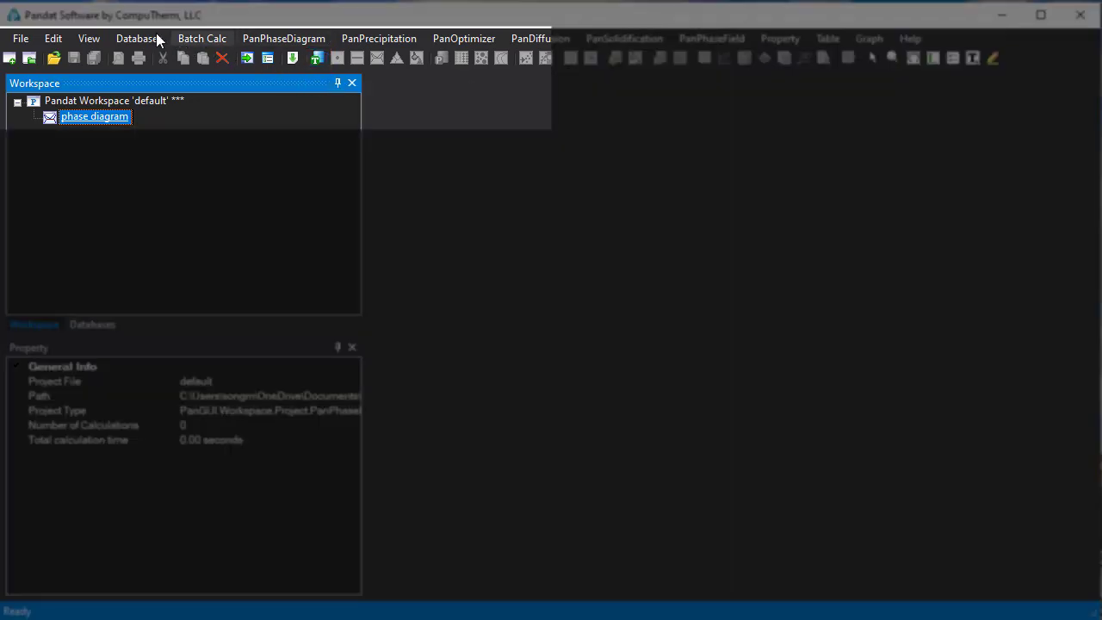
- Load the AlMgZn.tdb database through Databases > Load TDB or PDB
left_click(155, 33)
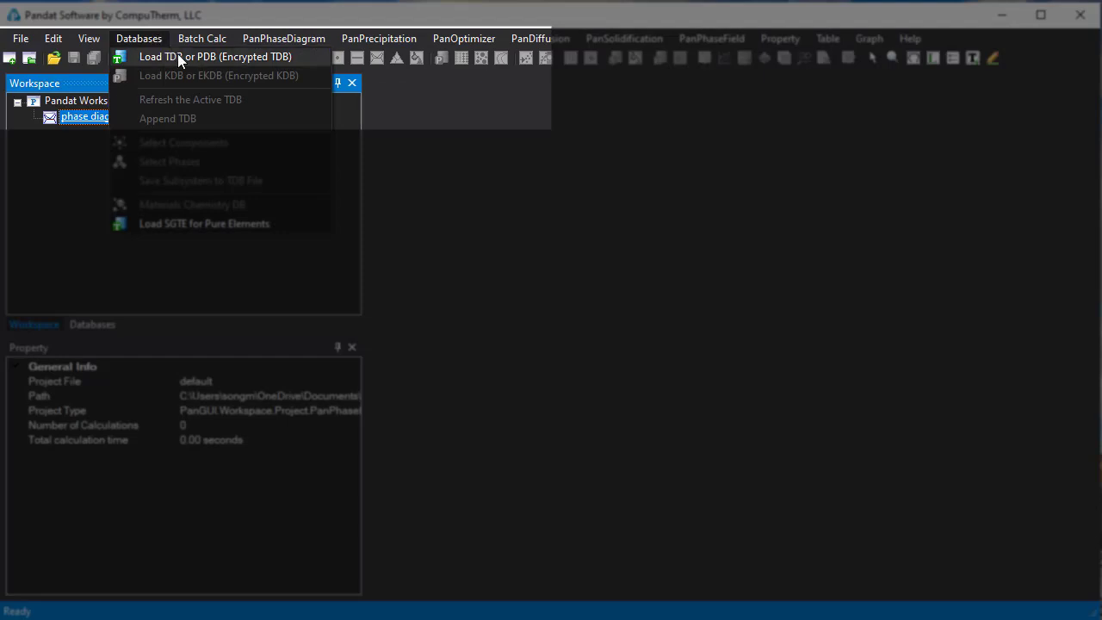
left_click(178, 56)
left_click(233, 244)
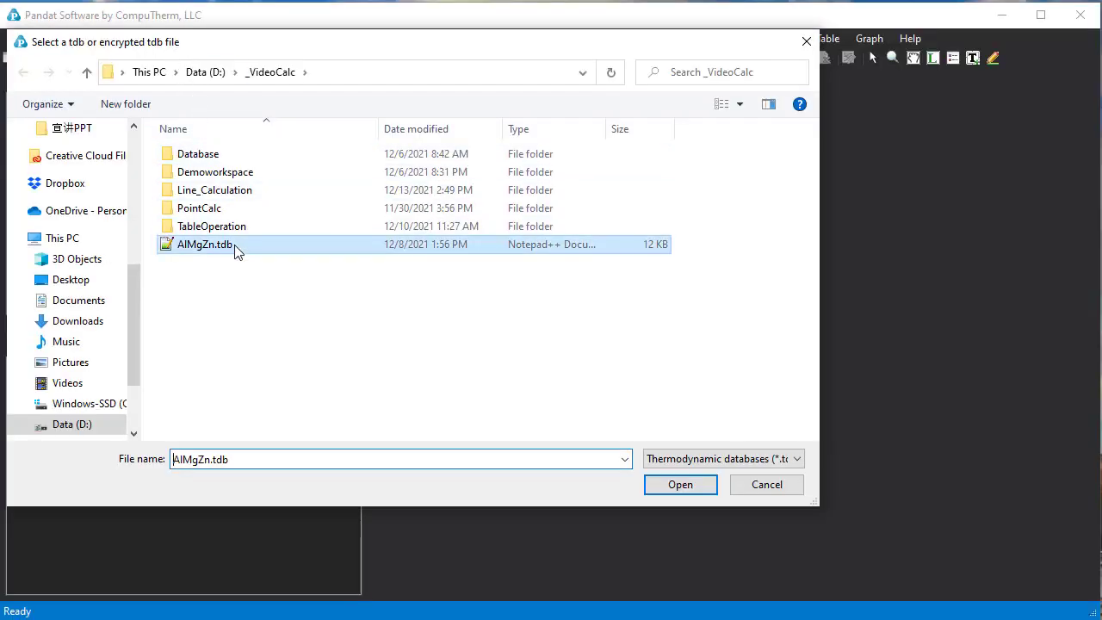
left_click(679, 485)
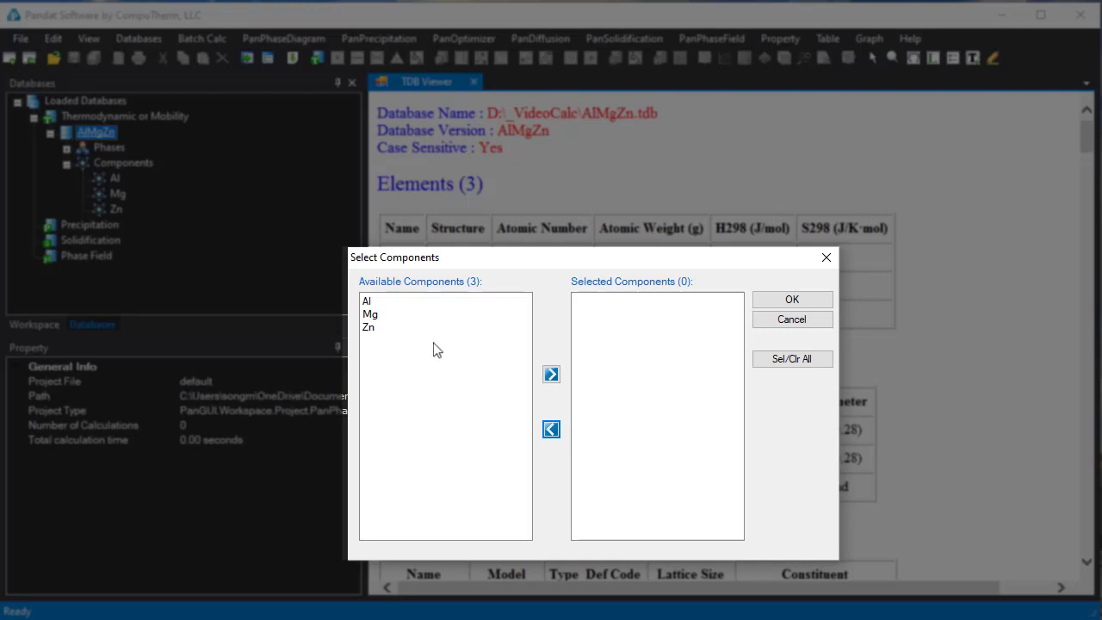
- Move Al and Mg into Selected Components and confirm them
left_click(422, 301)
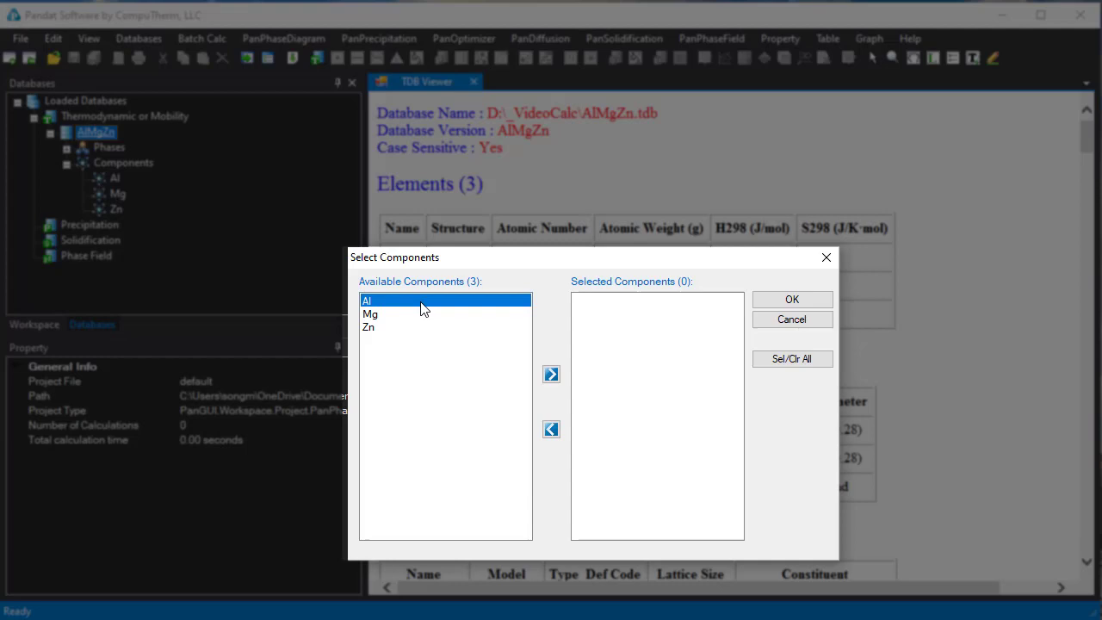
left_click(423, 314, "shift")
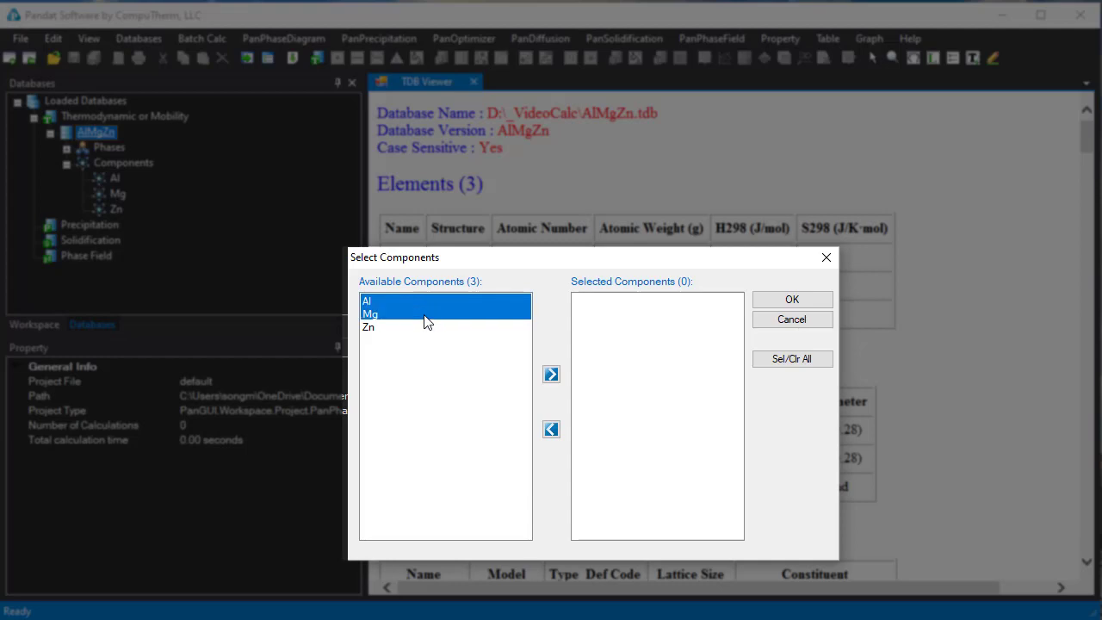
left_click(554, 379)
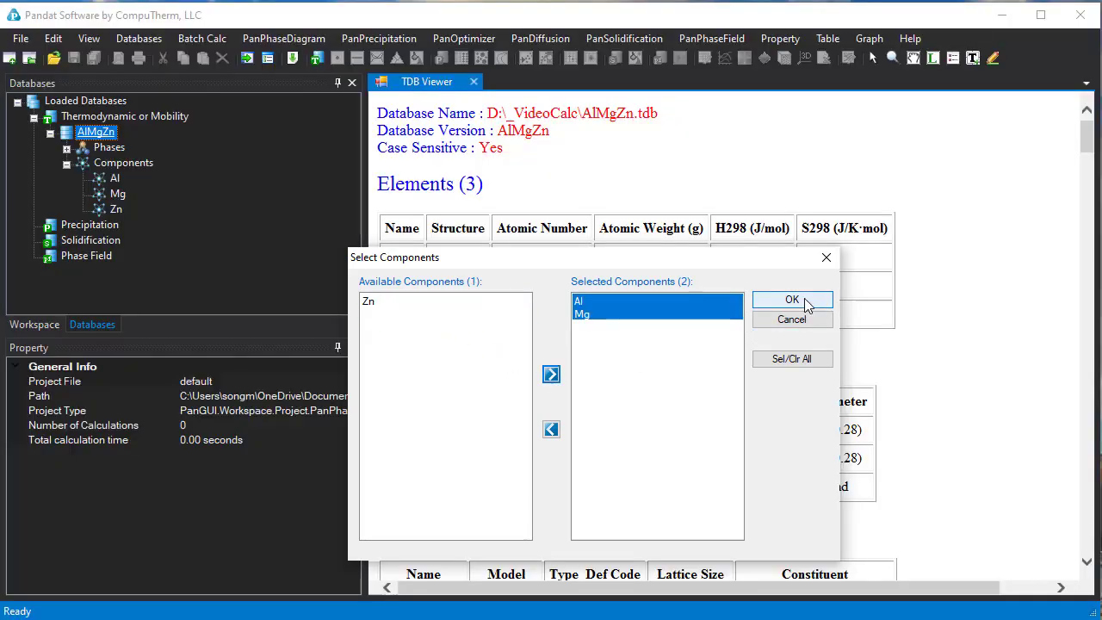
left_click(791, 304)
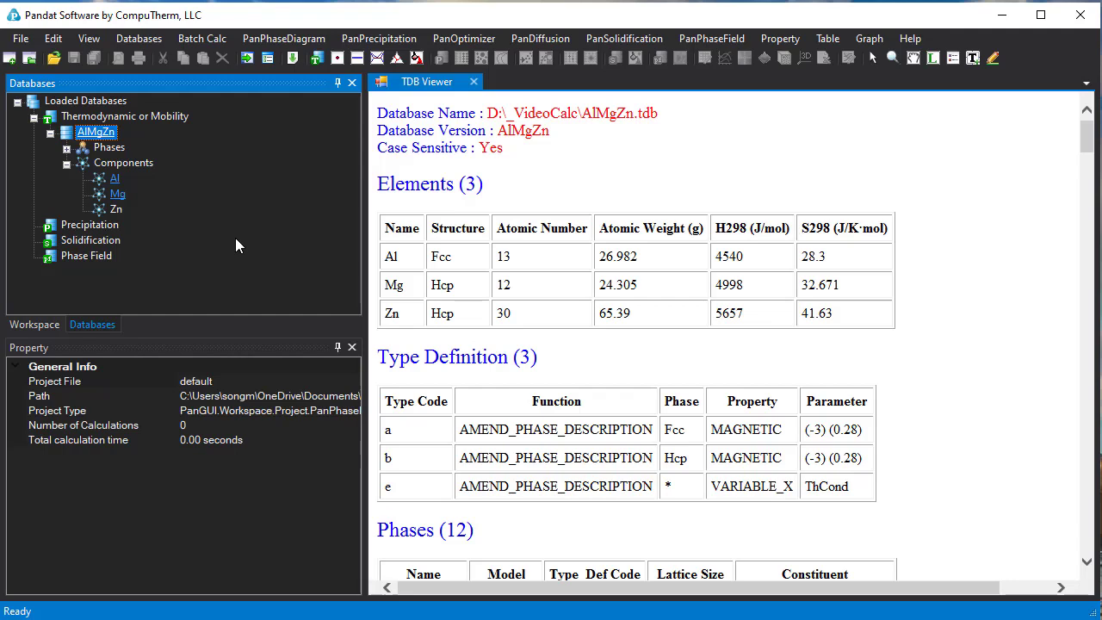
- Open the Section (2D) Calculation setup for Al–Mg, from pure Al to pure Mg
left_click(319, 40)
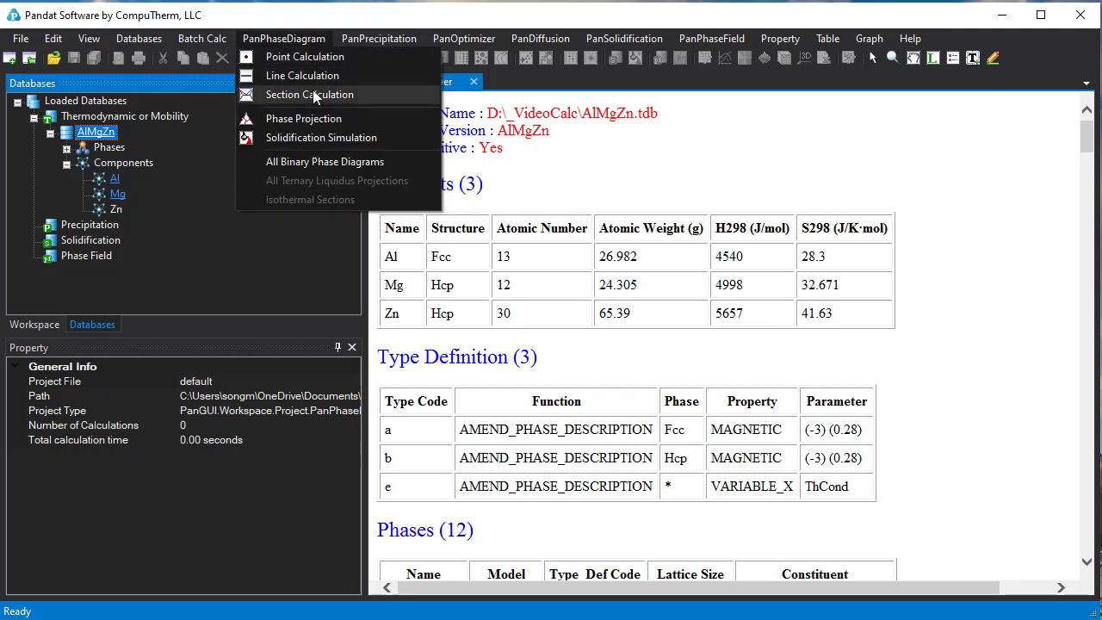
left_click(374, 96)
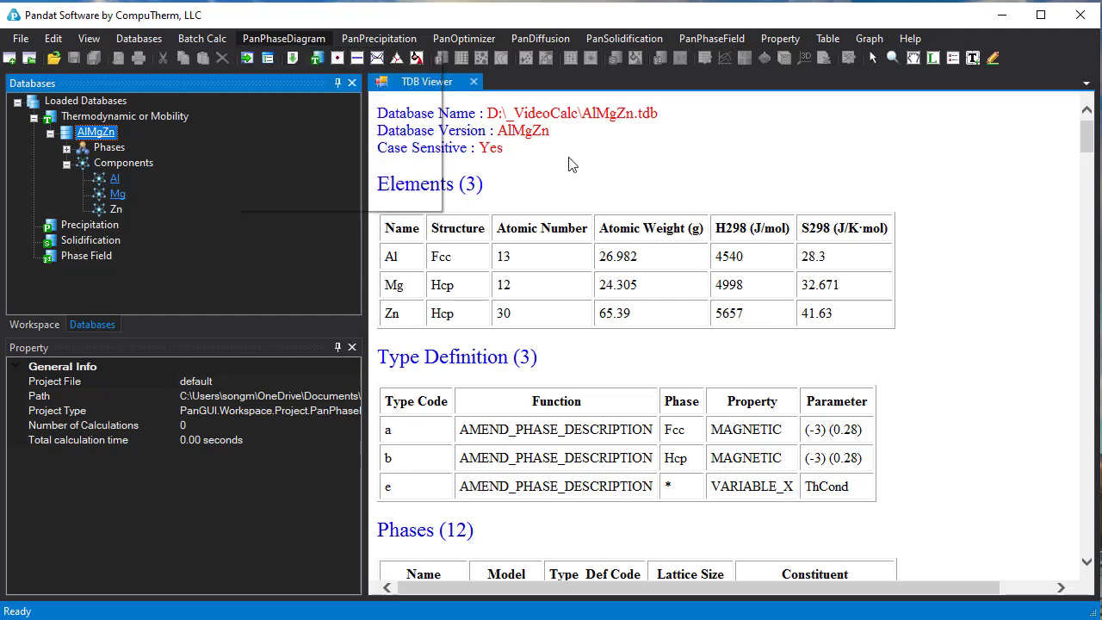
left_click(378, 58)
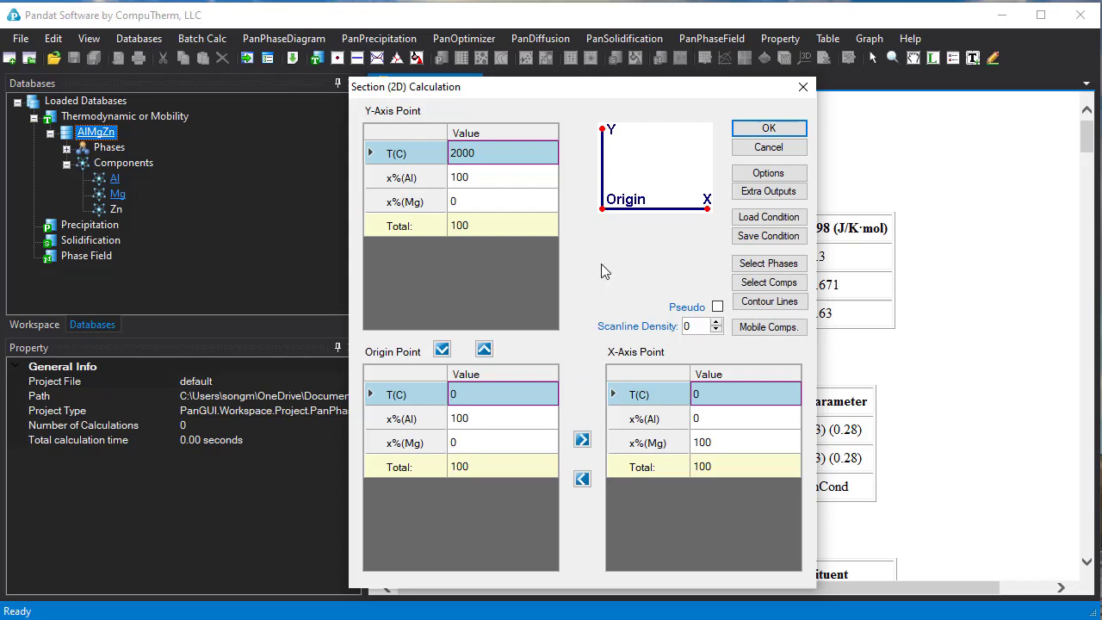
- In the section calculation Options, set the Composition unit to w%
left_click(801, 175)
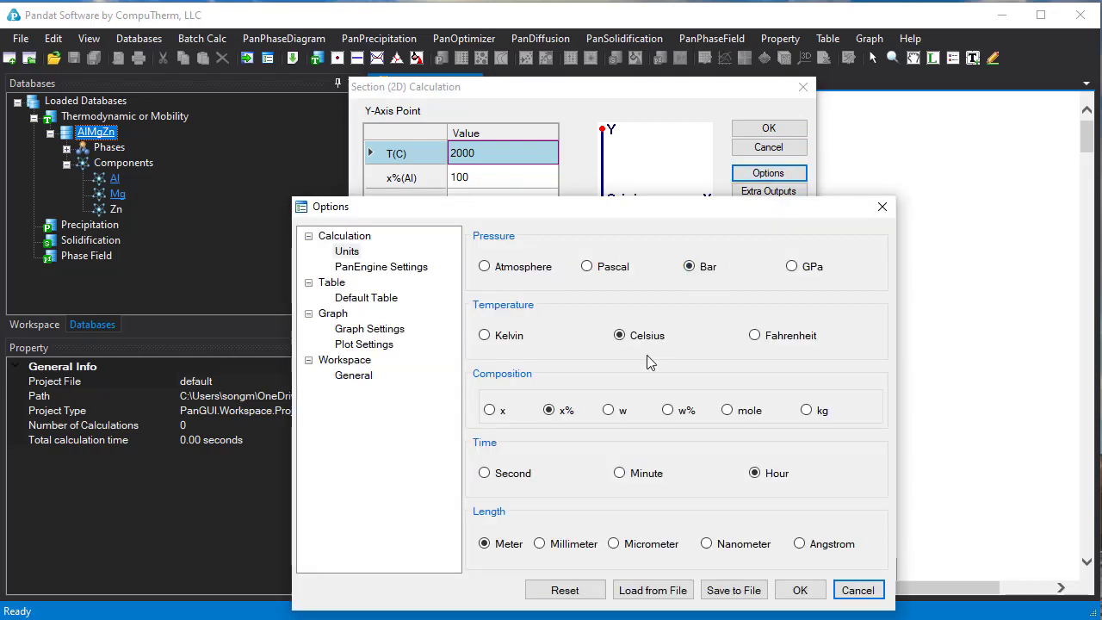
left_click_drag(552, 214, 723, 150)
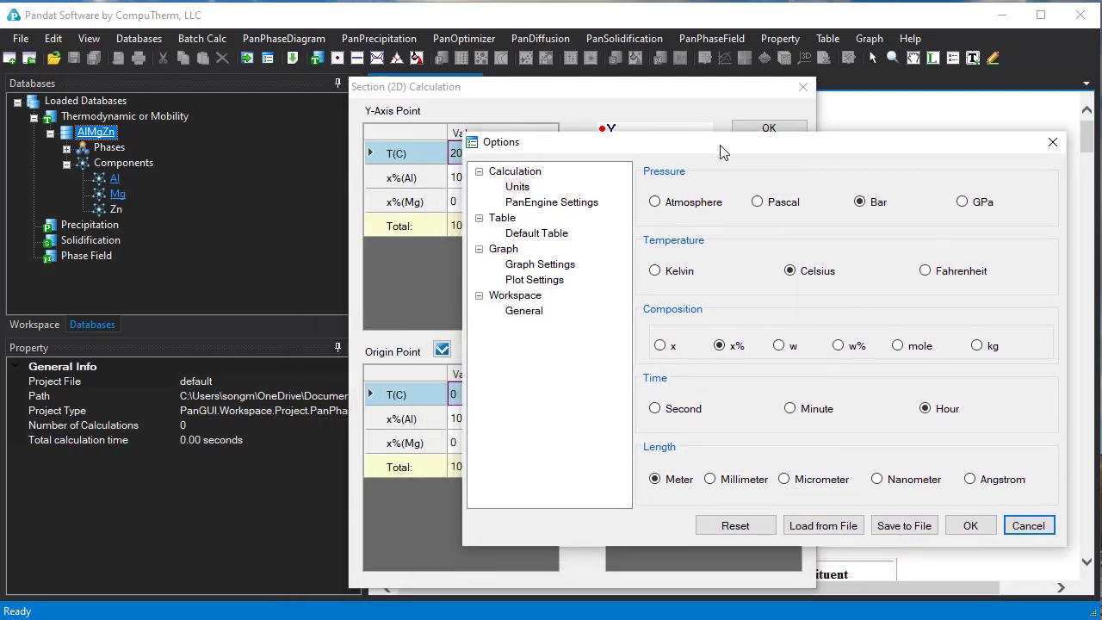
left_click(840, 347)
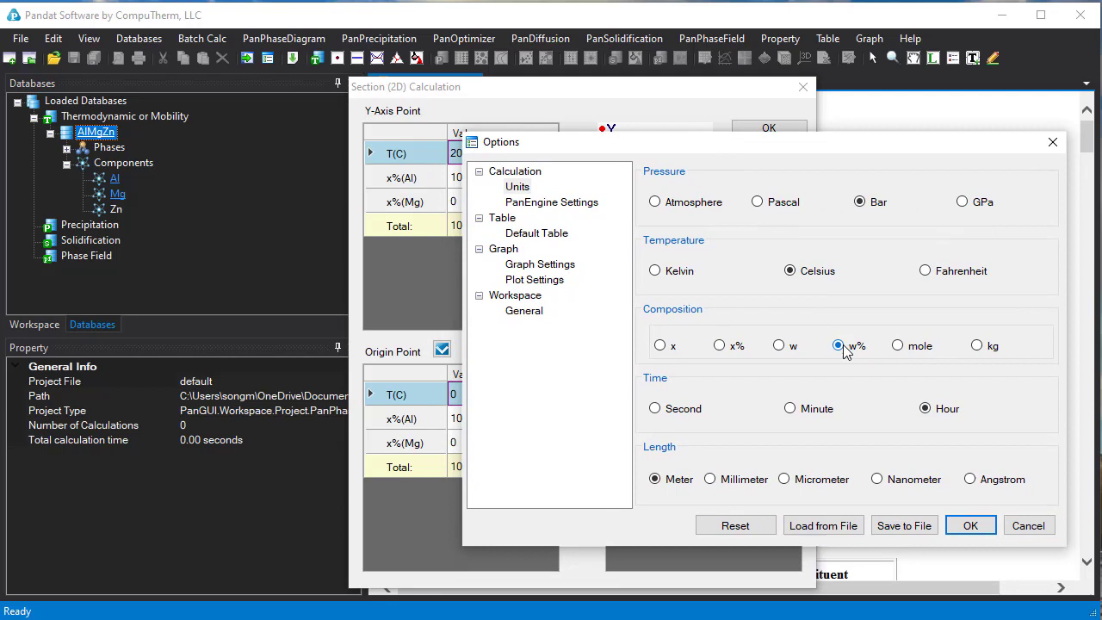
left_click(971, 527)
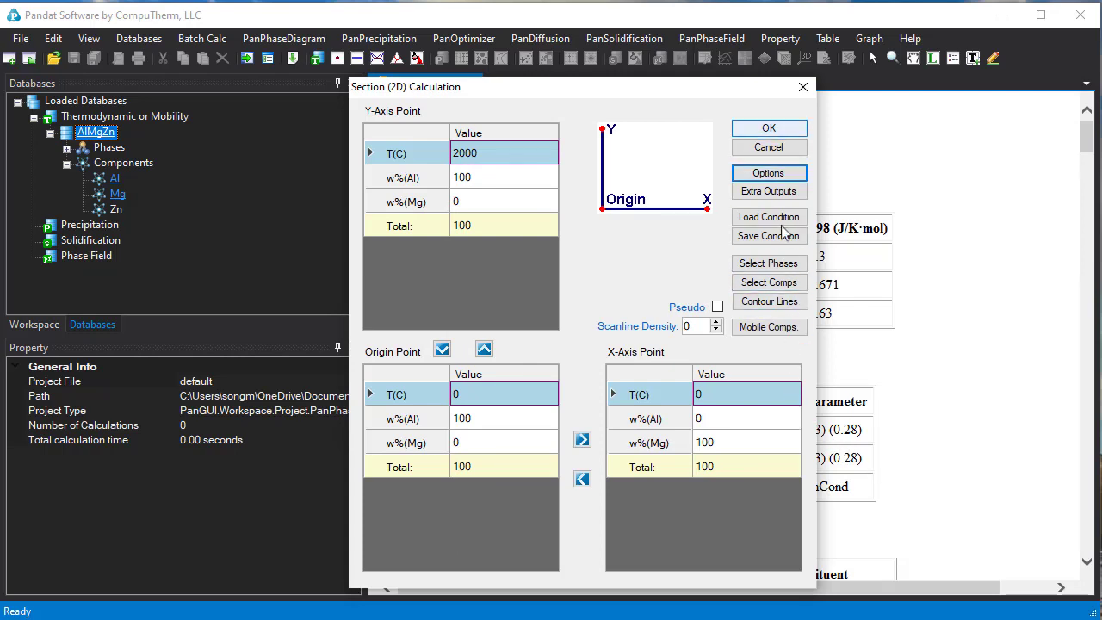
- Run the Al–Mg section and retitle the 2D_Al-Mg graph's y-axis 'Temperature [C]'
left_click(777, 129)
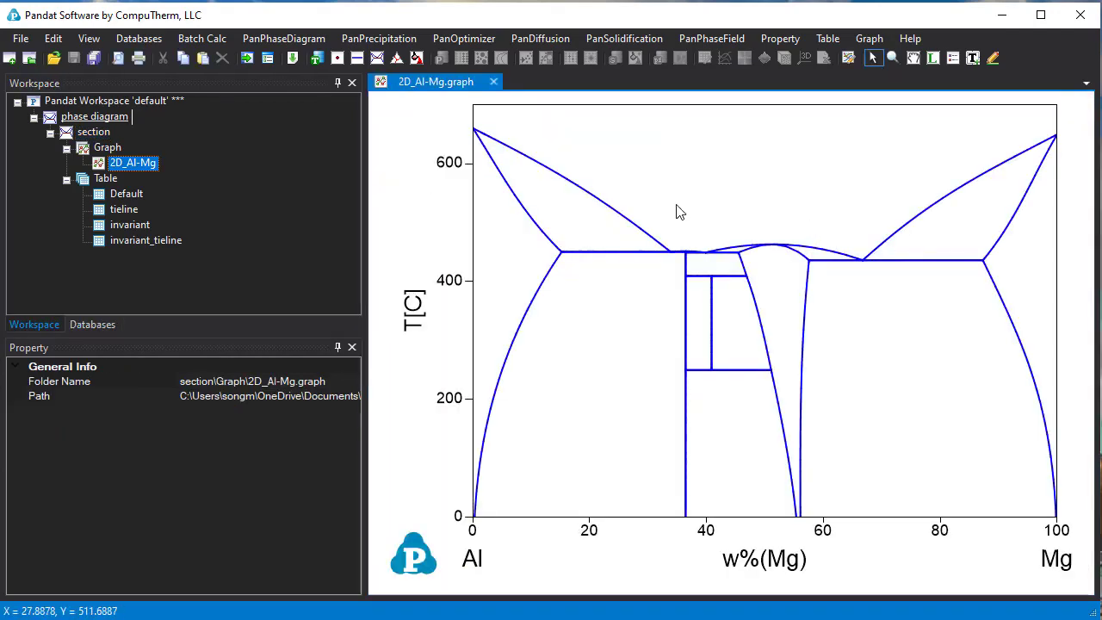
left_click(509, 270)
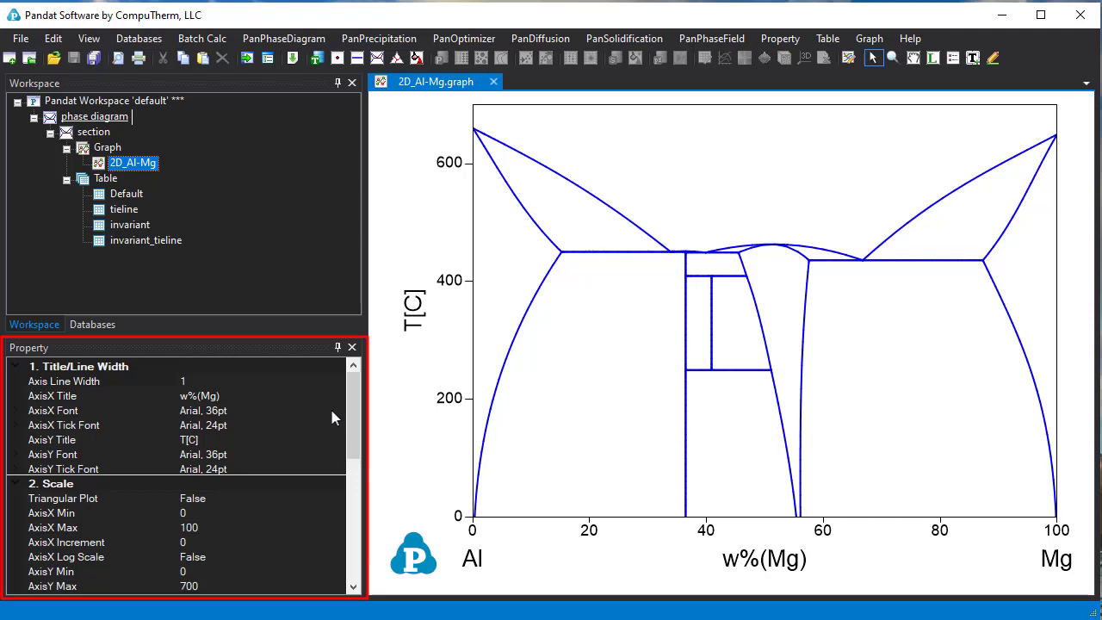
left_click(184, 444)
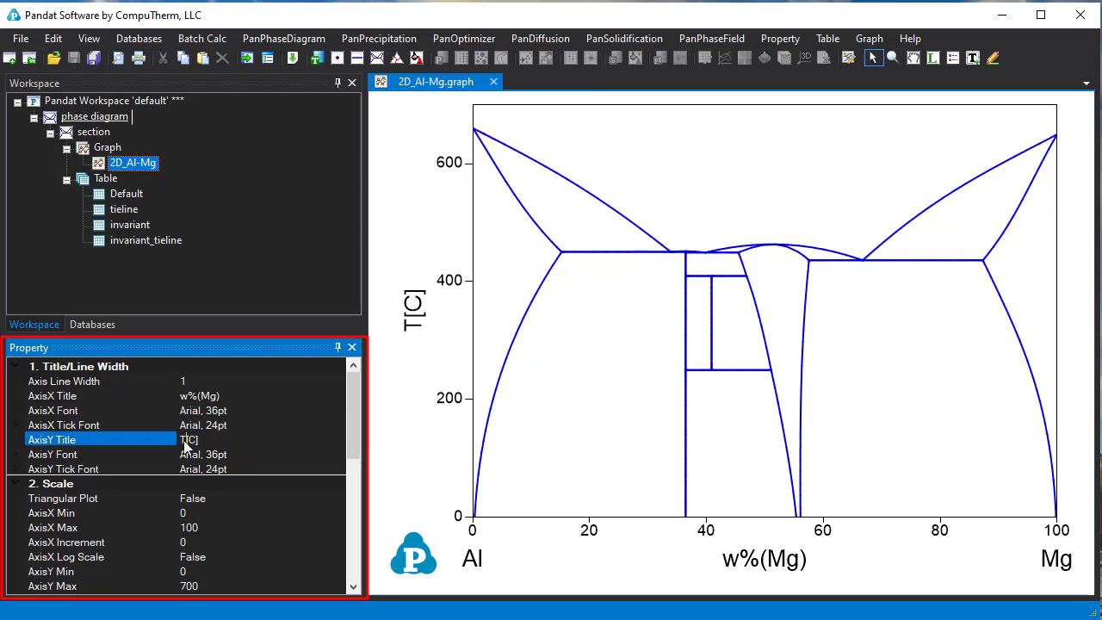
type("emperature")
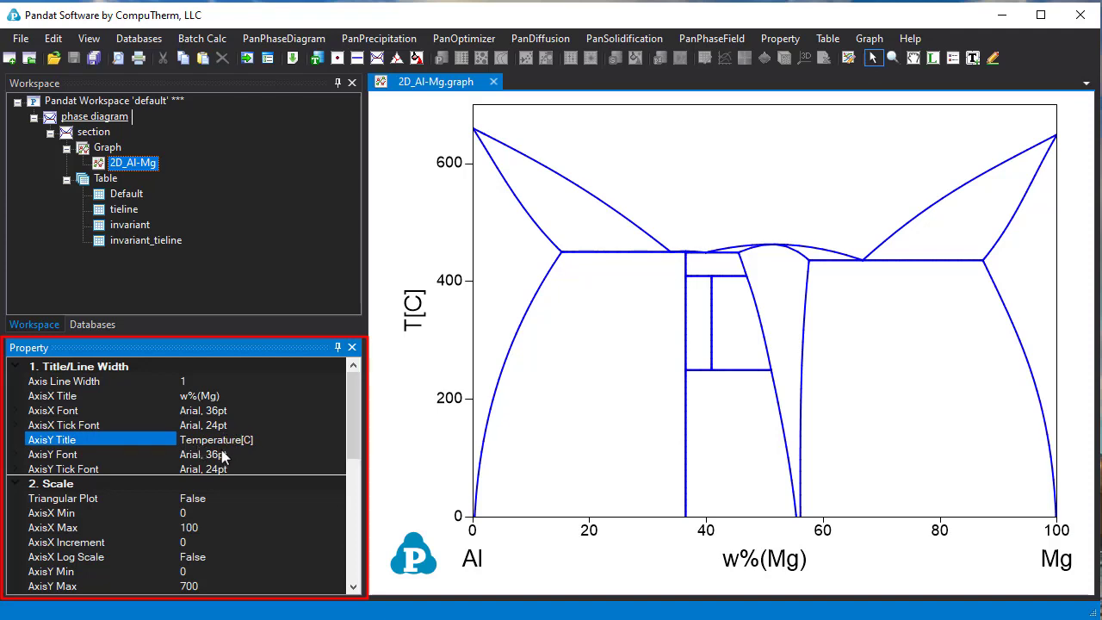
key("Return")
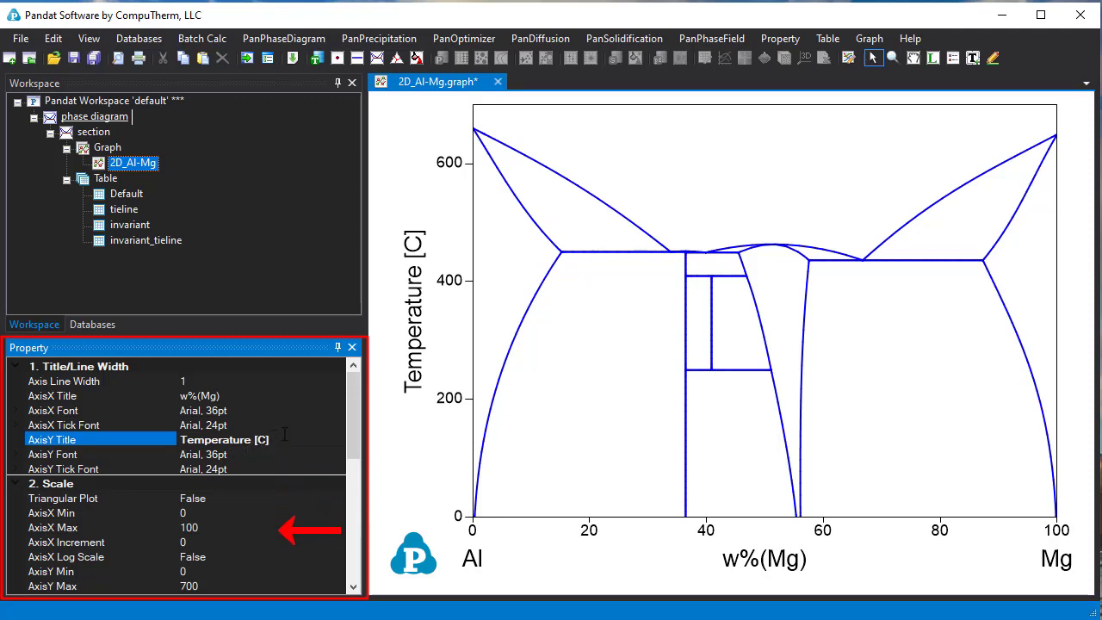
left_click_drag(354, 402, 336, 484)
- Set Show Invariant Tieline and Show Tieline to True under Tieline Property
left_click(307, 454)
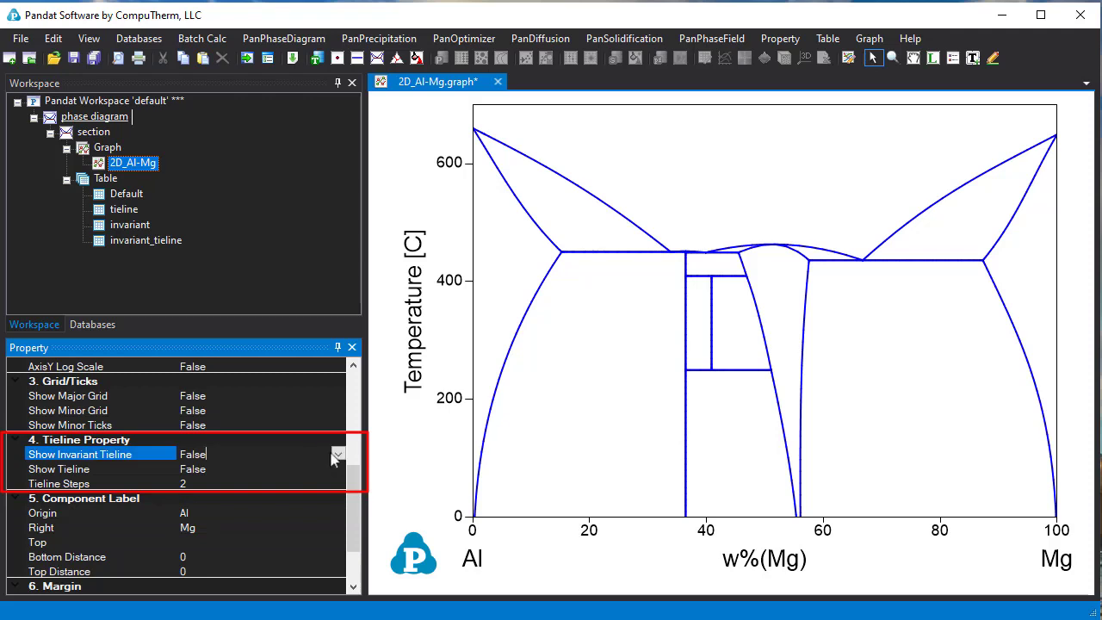
left_click(337, 454)
left_click(272, 470)
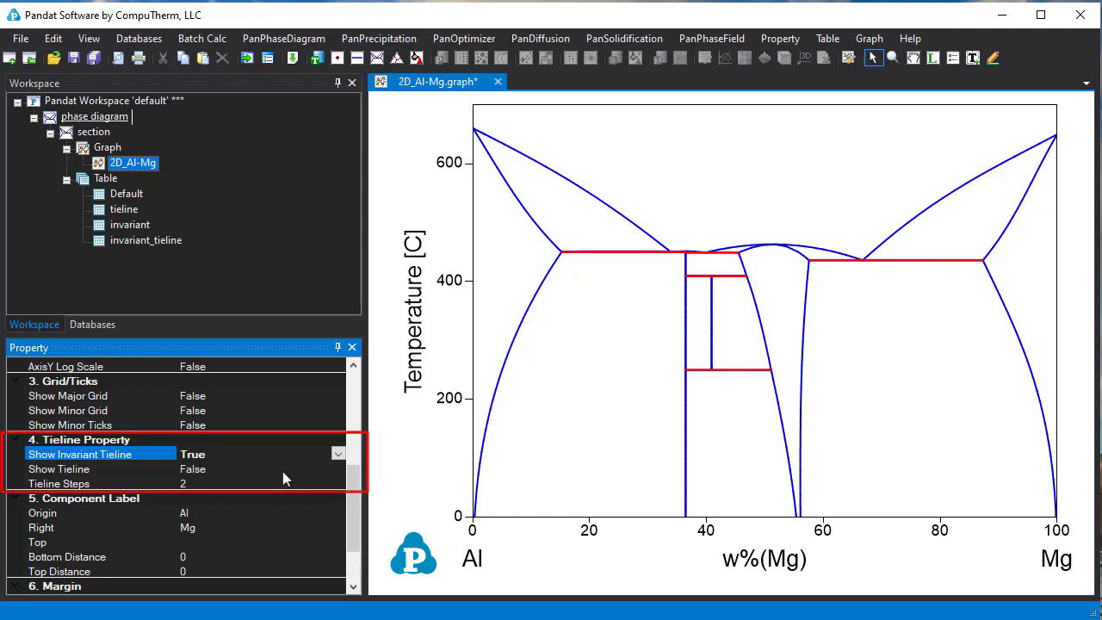
left_click(285, 472)
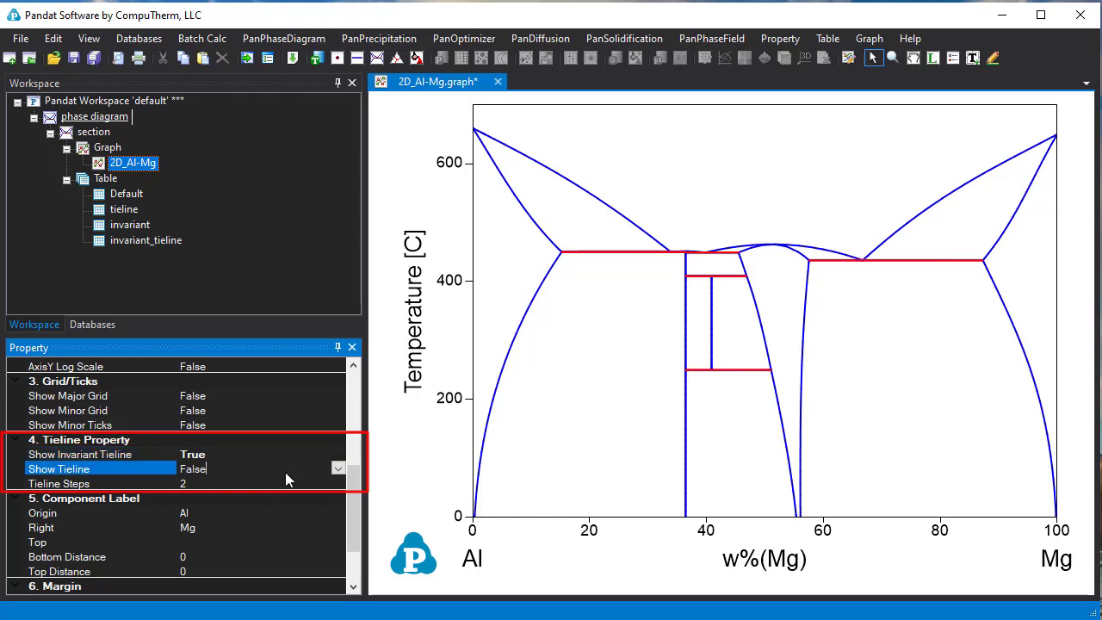
left_click(339, 469)
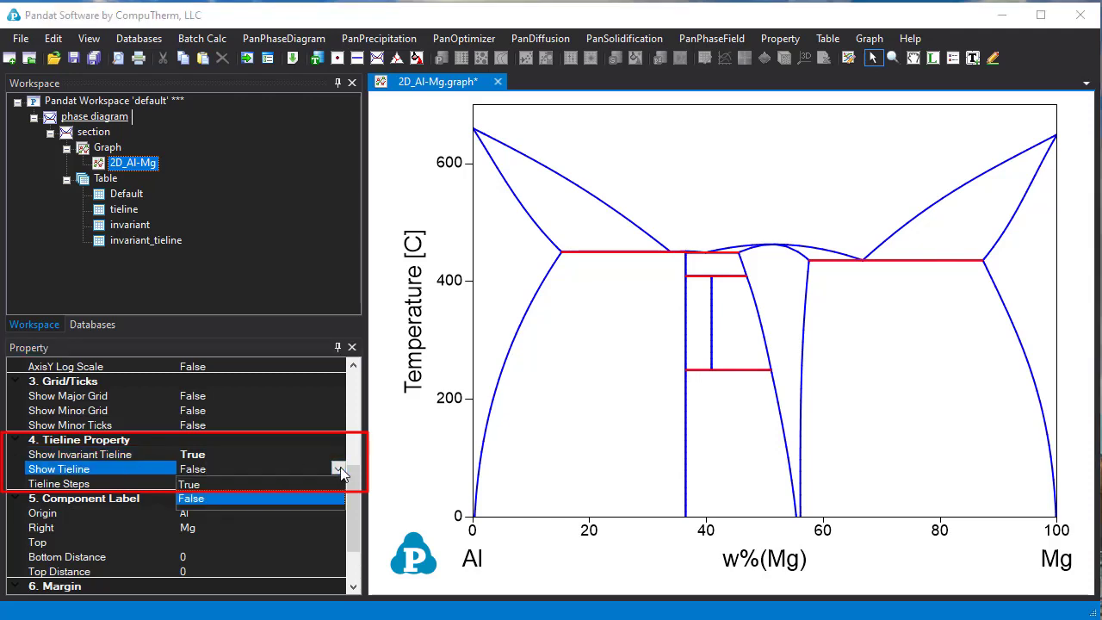
left_click(295, 485)
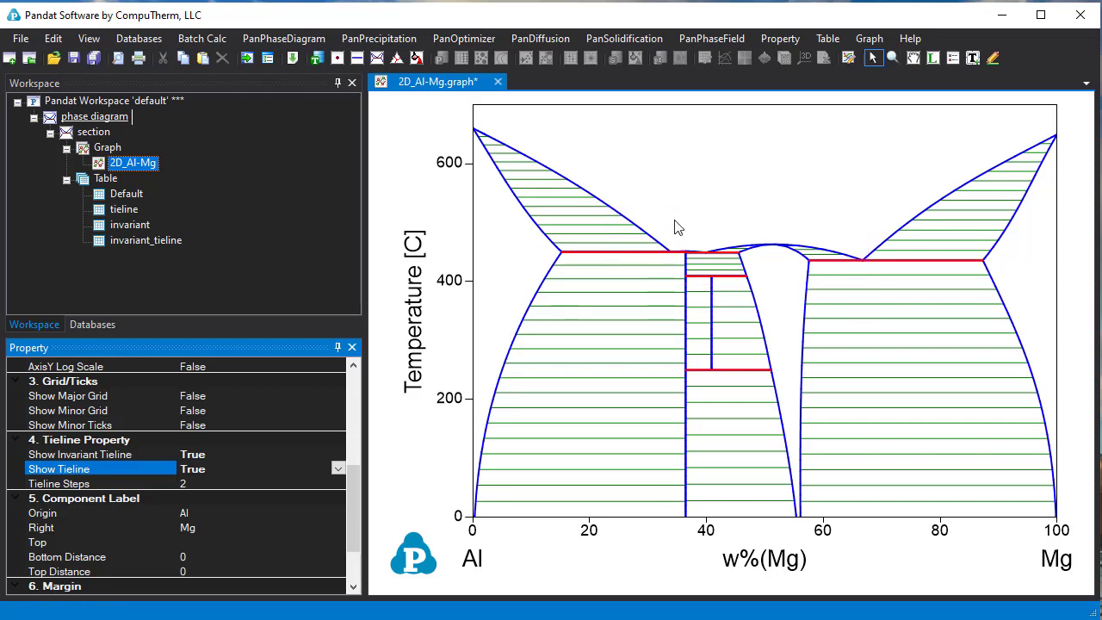
left_click(869, 36)
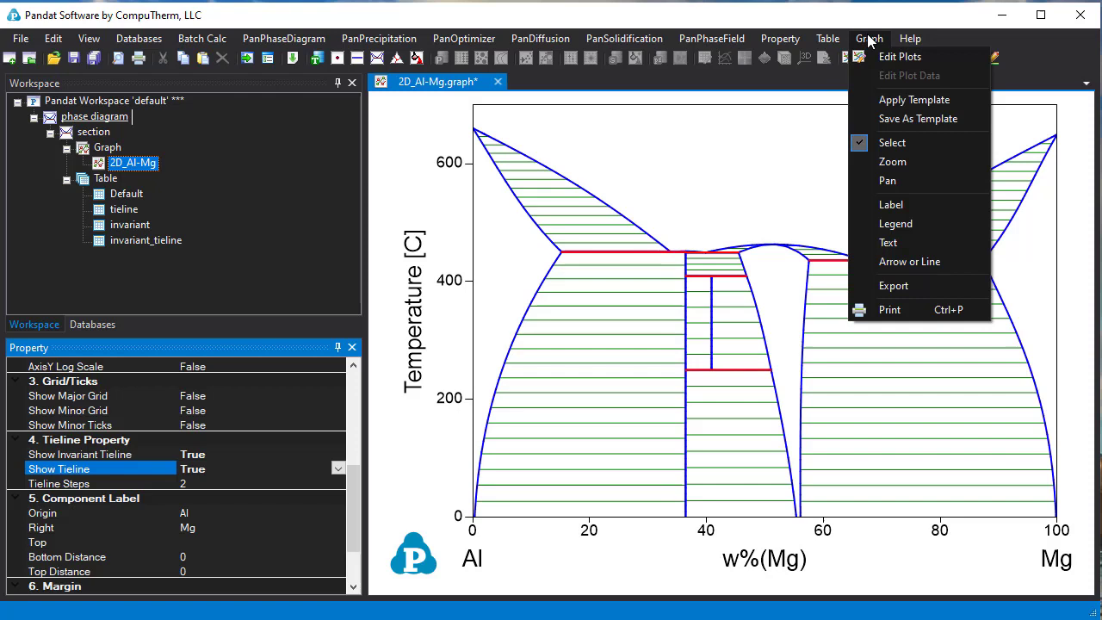
left_click(915, 162)
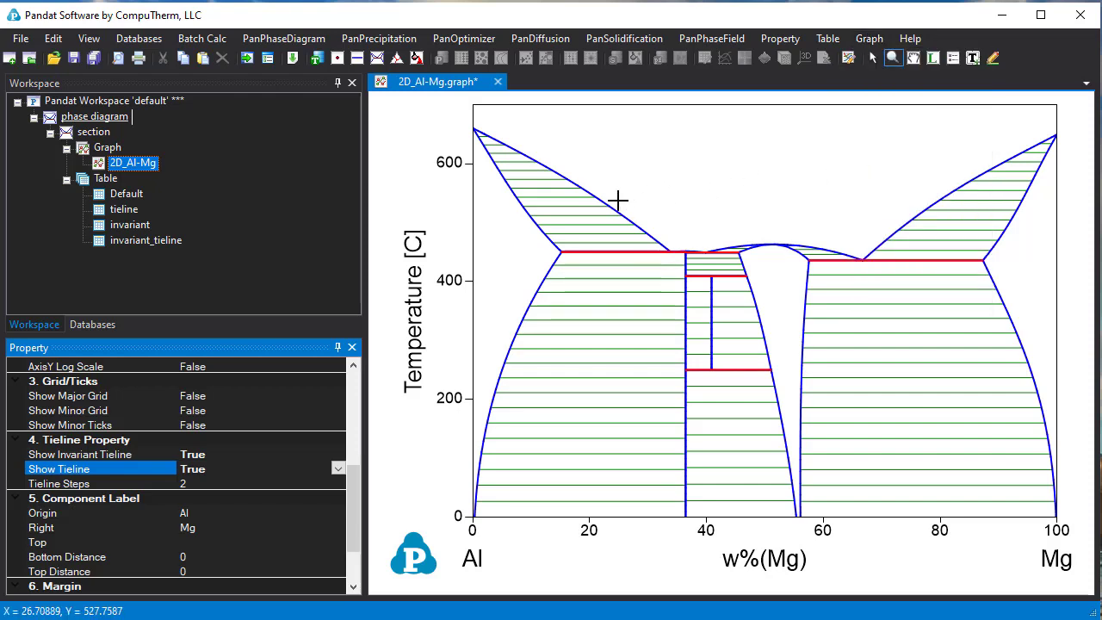
left_click_drag(619, 201, 872, 301)
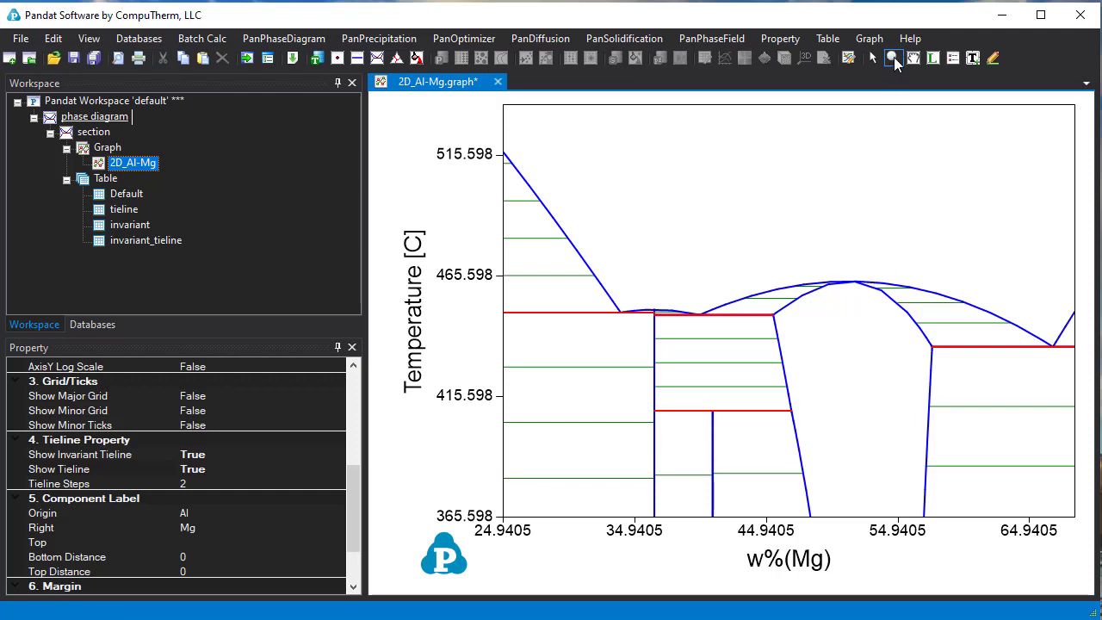
double_click(894, 59)
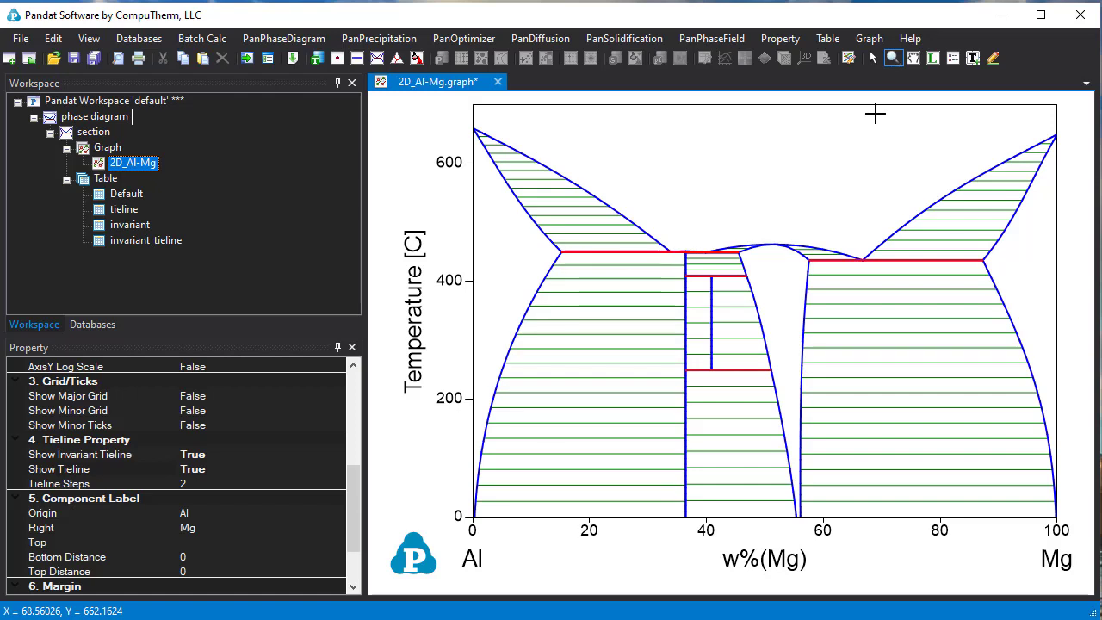
left_click(914, 58)
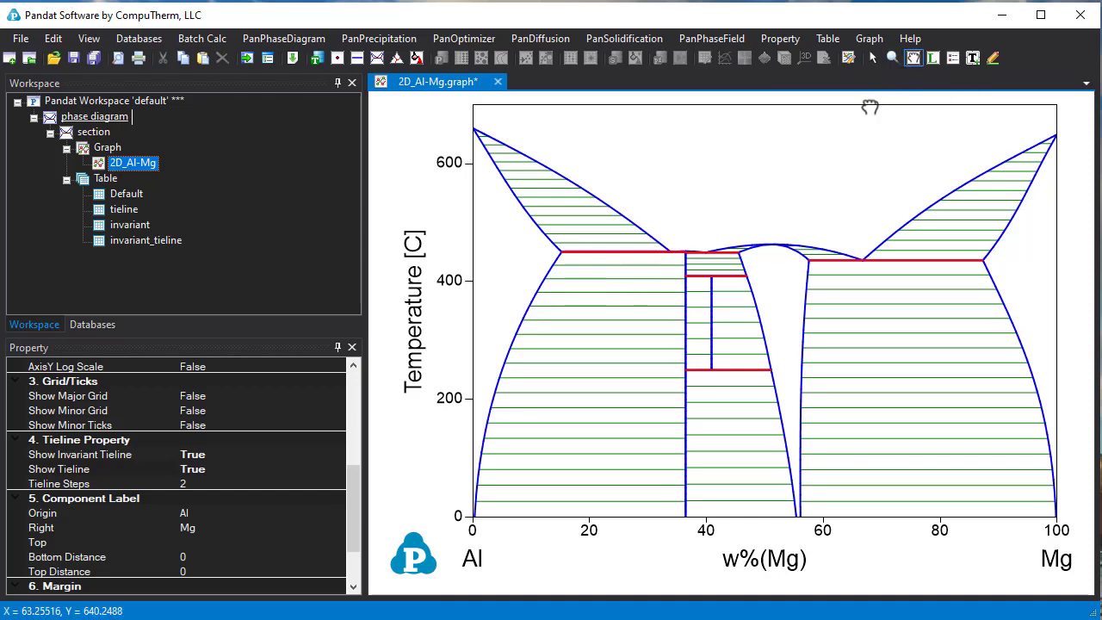
mouse_move(781, 215)
left_mouse_down()
mouse_move(781, 185)
mouse_move(778, 218)
left_mouse_up()
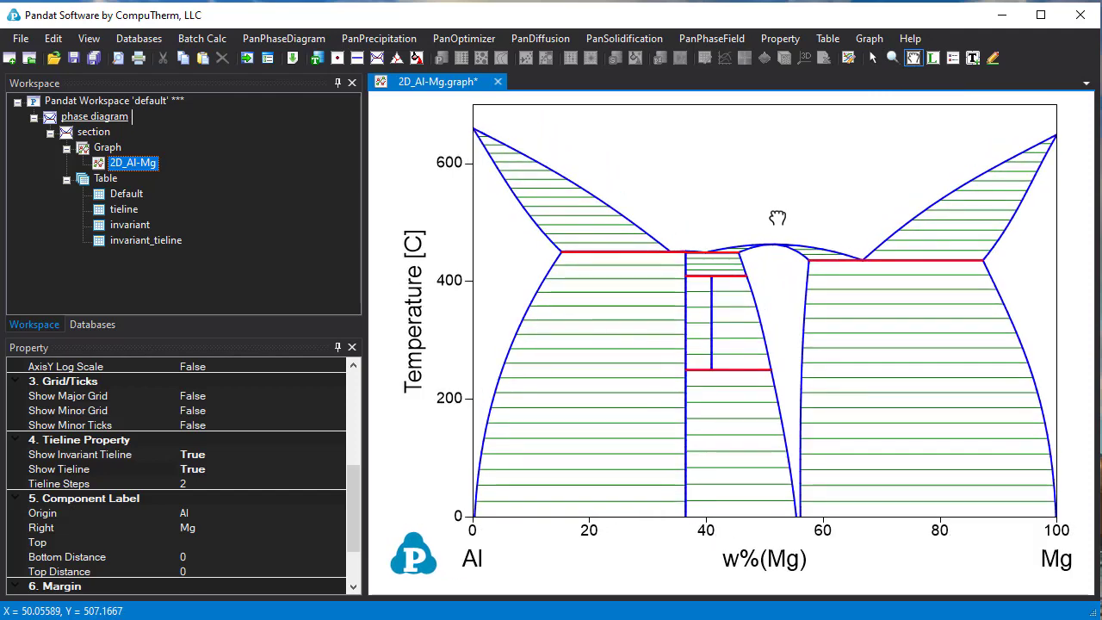
scroll(778, 218, "up", 3)
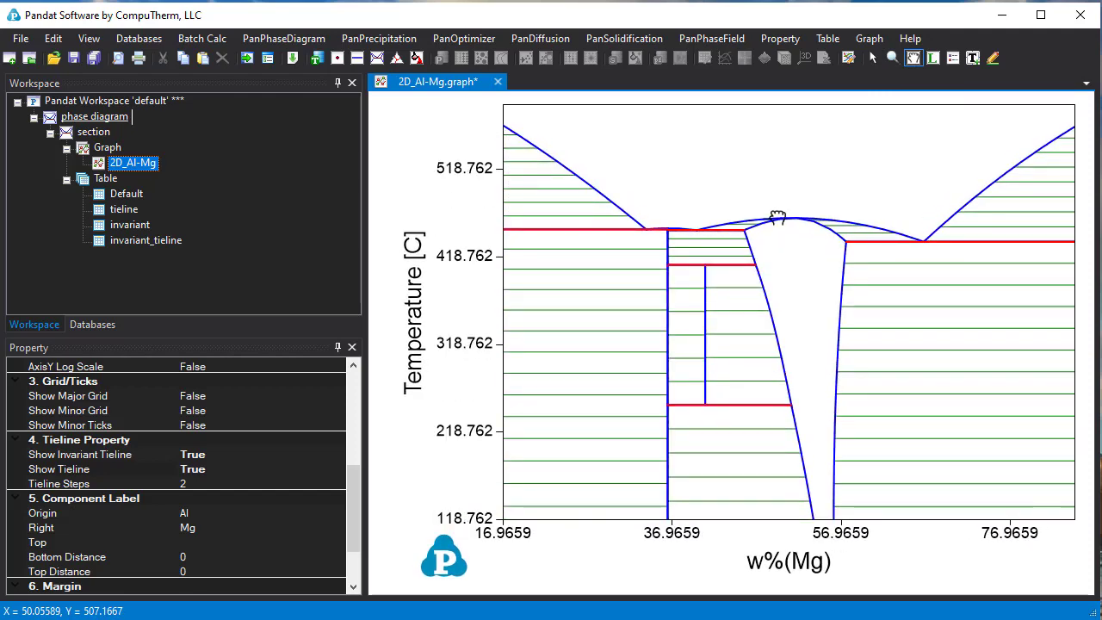
scroll(775, 216, "down", 3)
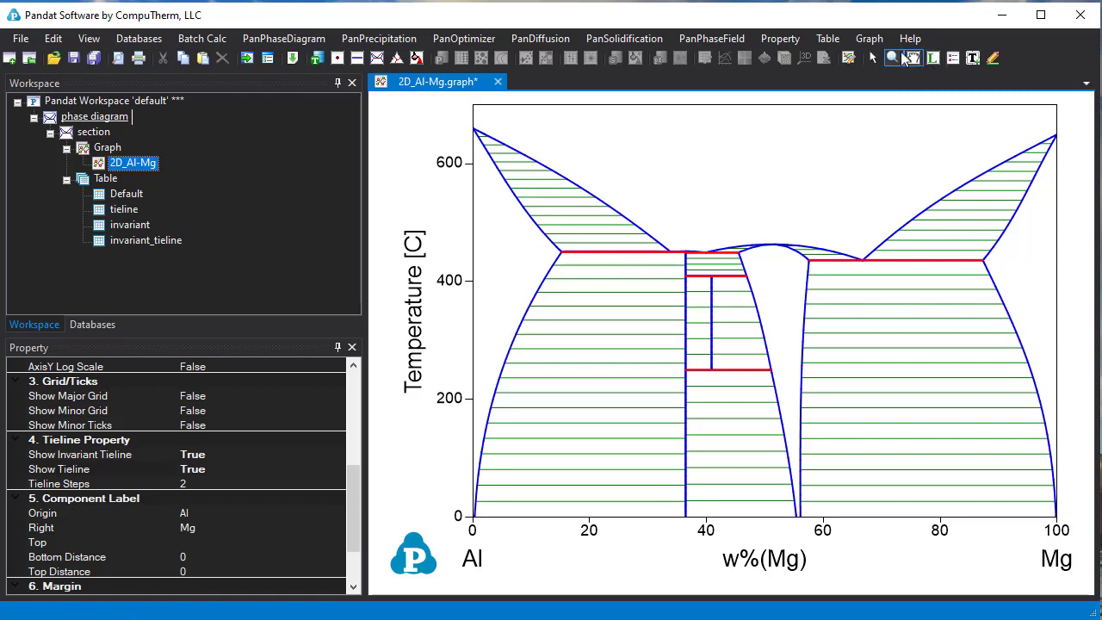
- With Graph > Label, place Liquid, Fcc, AlMg_Beta+Fcc and AlMg_Gamma labels in their regions
left_click(870, 38)
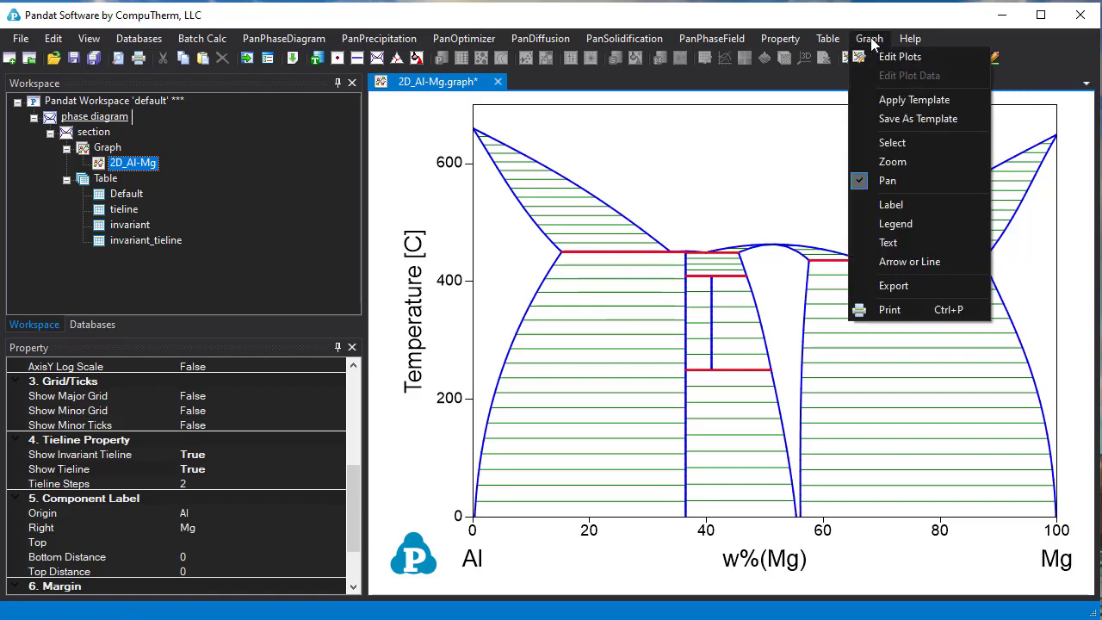
left_click(890, 207)
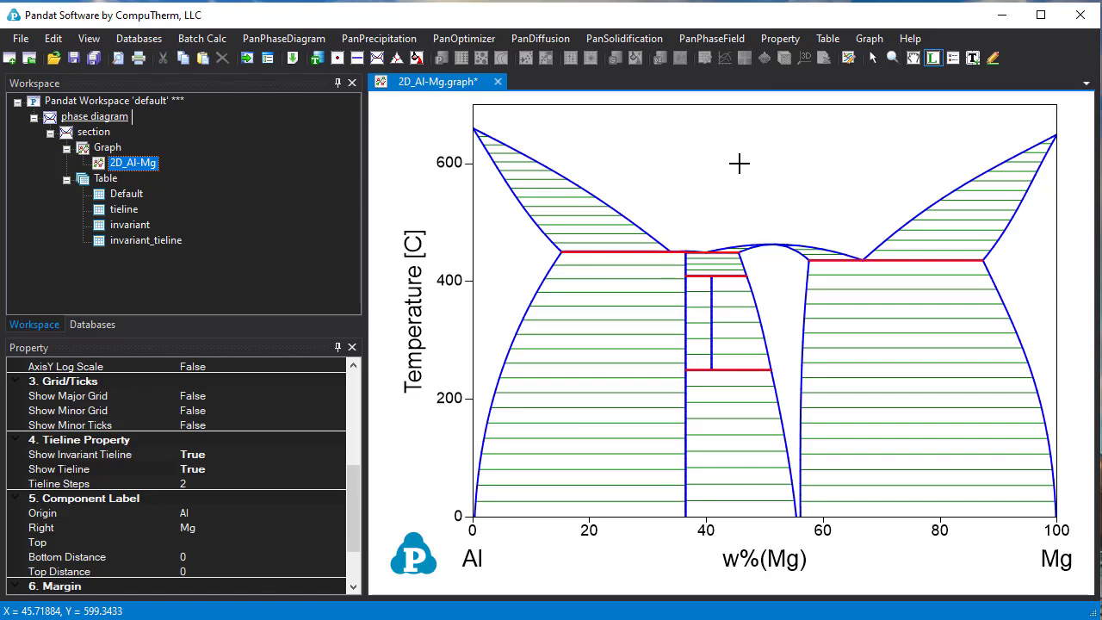
left_click(728, 163)
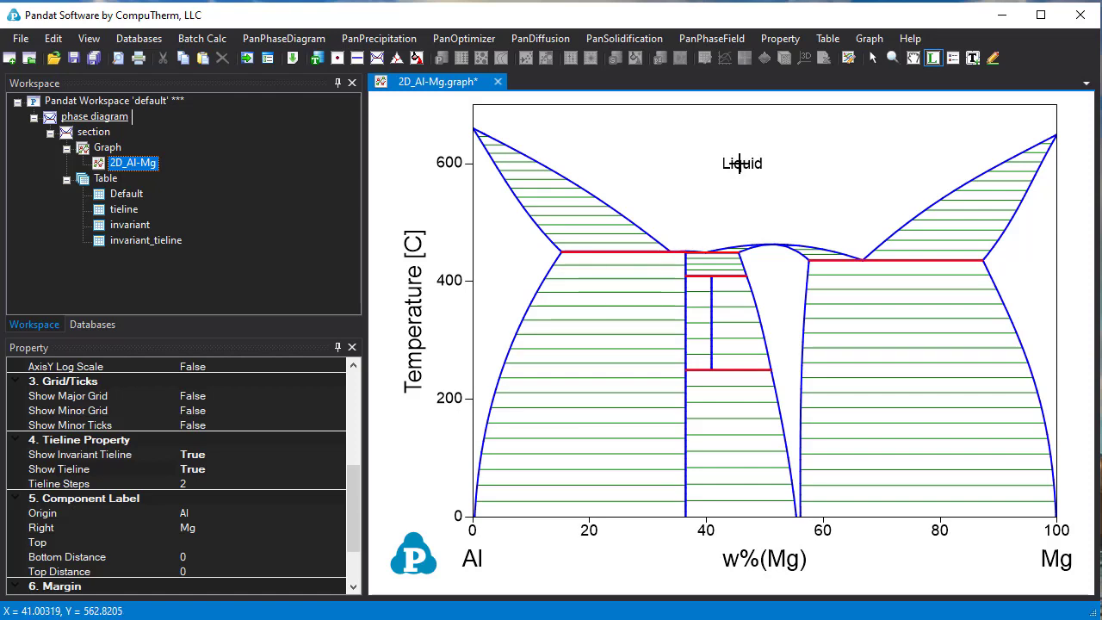
left_click(506, 264)
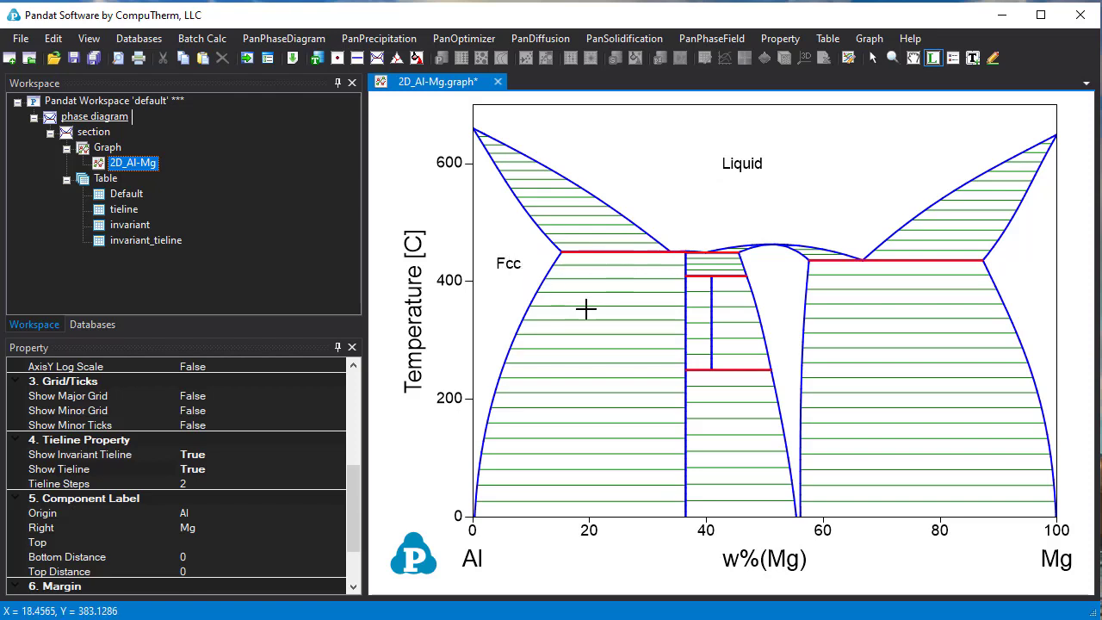
left_click(594, 341)
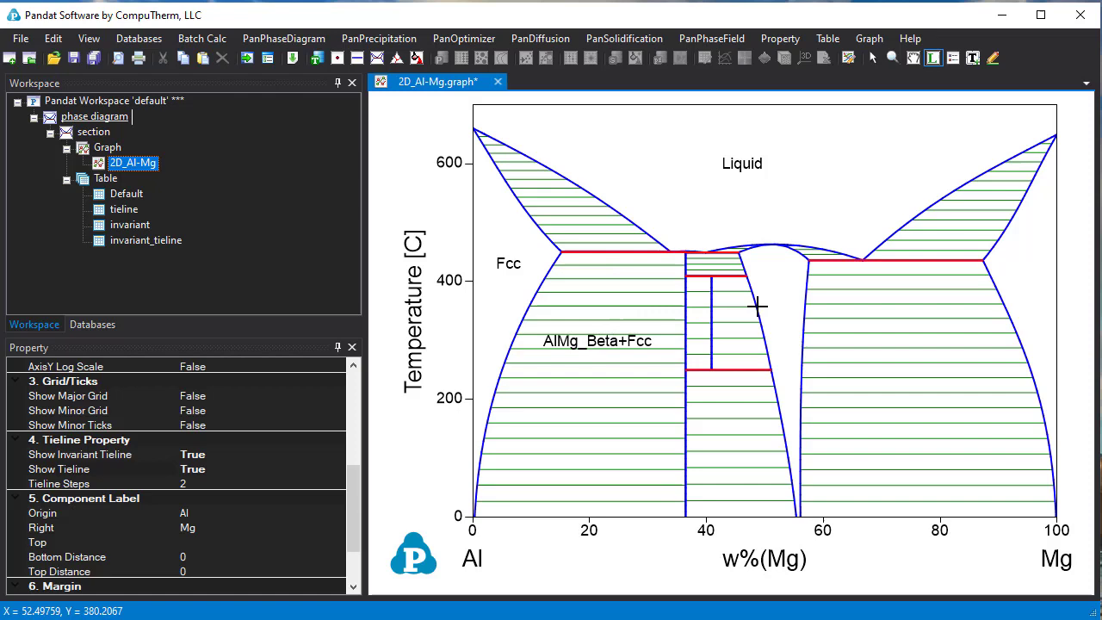
left_click(779, 276)
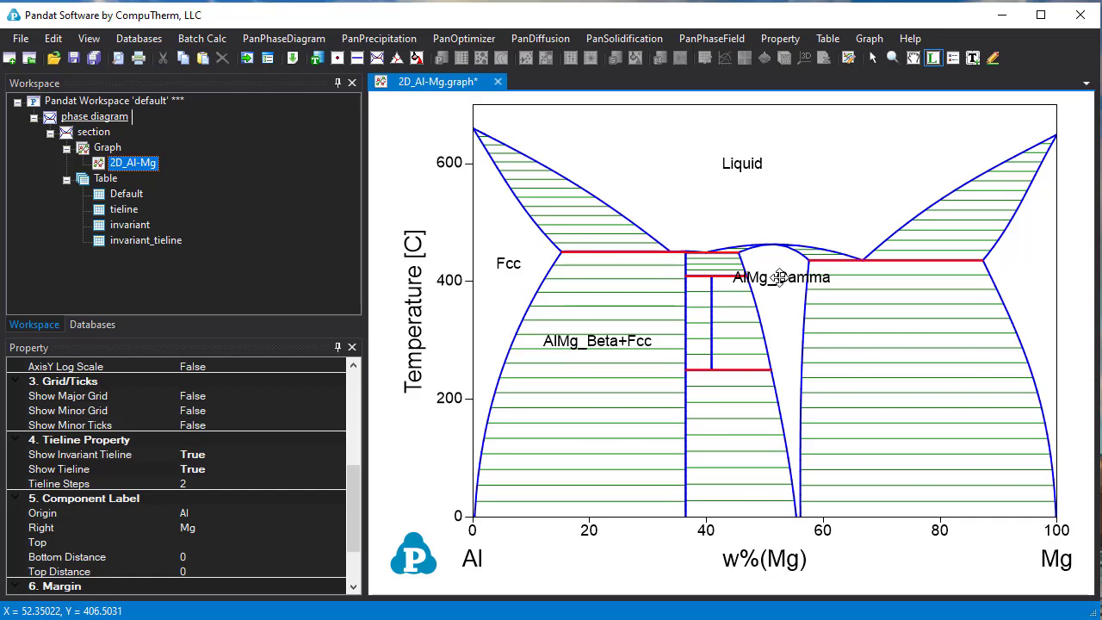
- Change the AlMg_Gamma label's text to γ-AlMg using the Greek symbol code
double_click(779, 277)
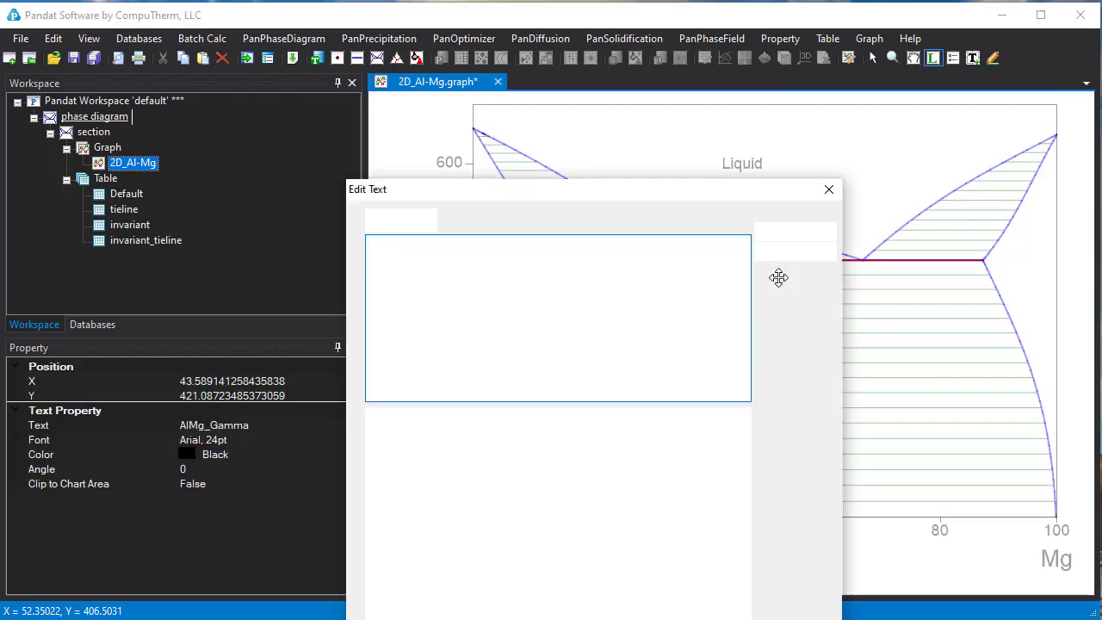
left_click(371, 247)
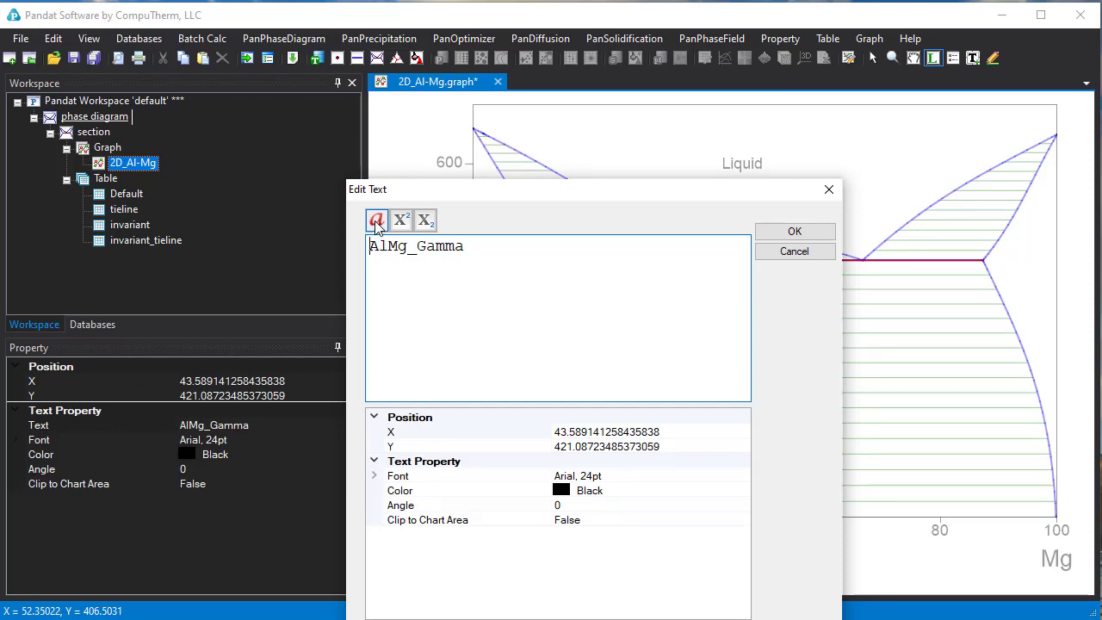
left_click(378, 223)
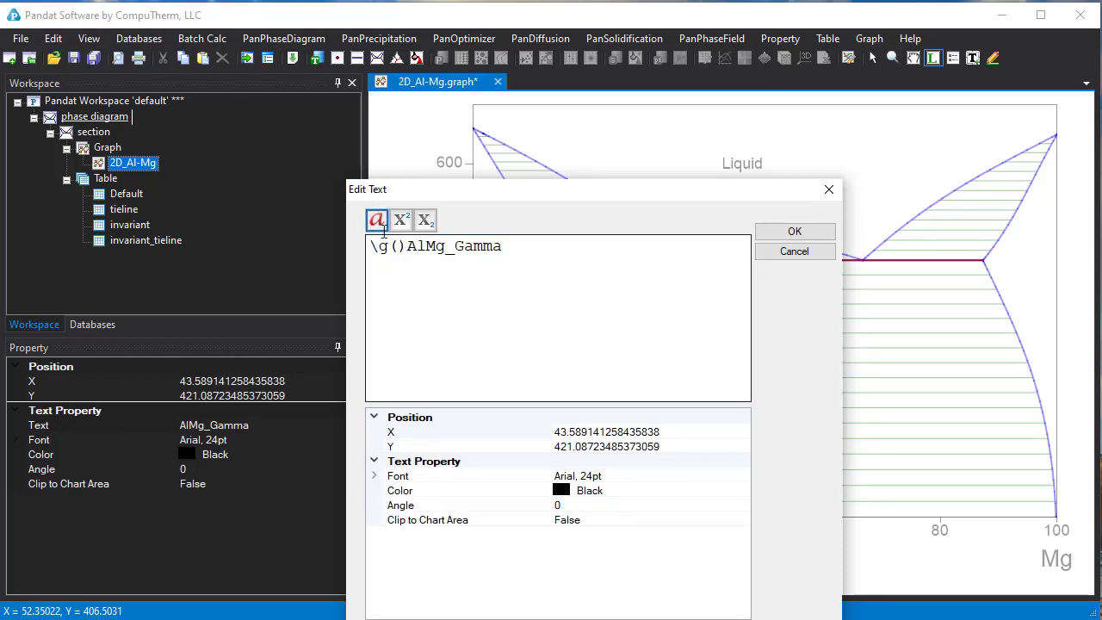
left_click(397, 247)
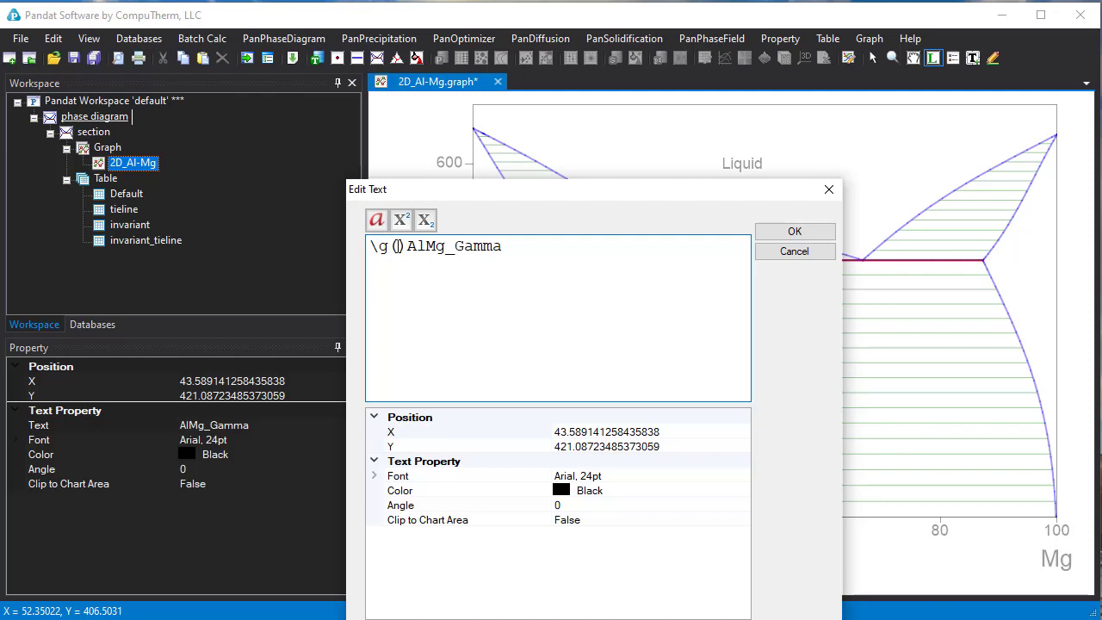
type("g")
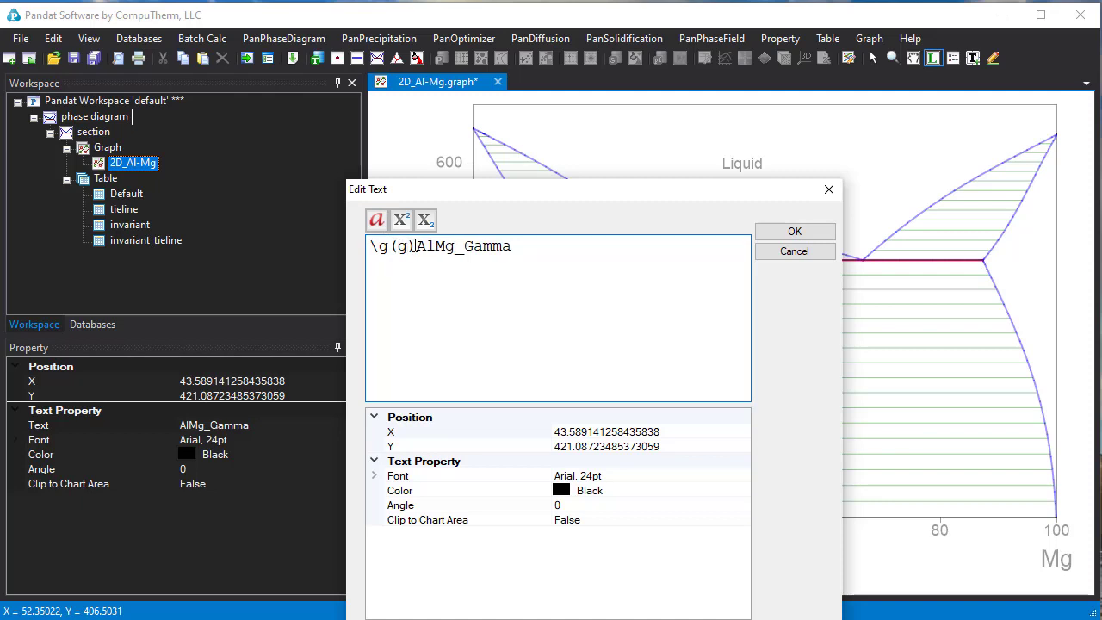
left_click(415, 247)
type("-")
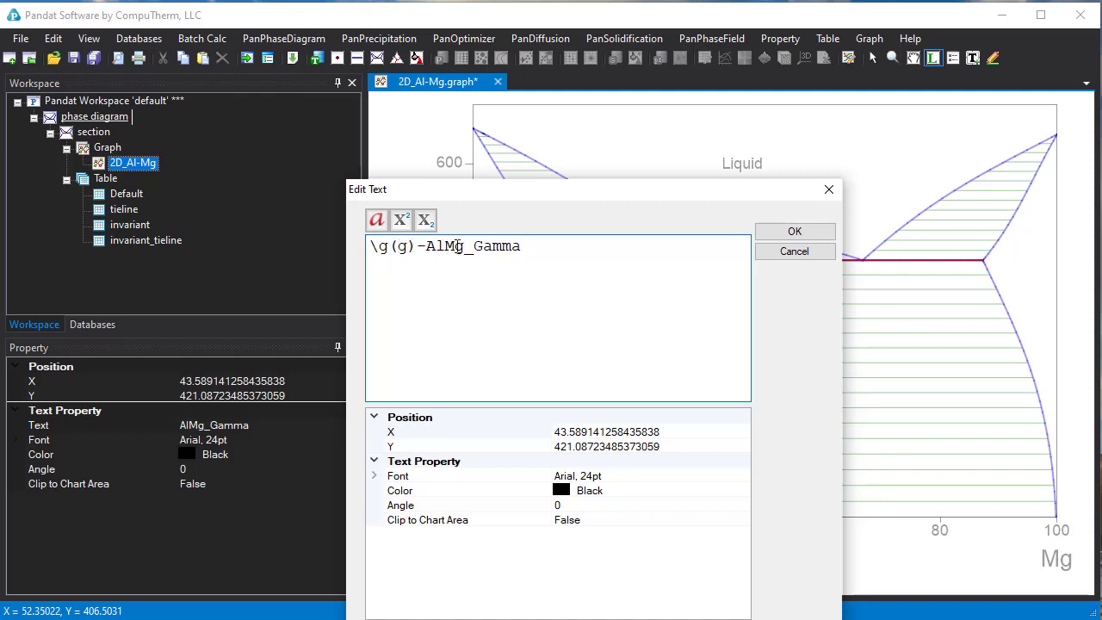
left_click_drag(465, 247, 530, 254)
key("BackSpace")
- Rotate the label to 90° and drag it into the narrow γ-AlMg region near 50 w% Mg
left_click(558, 507)
type("9")
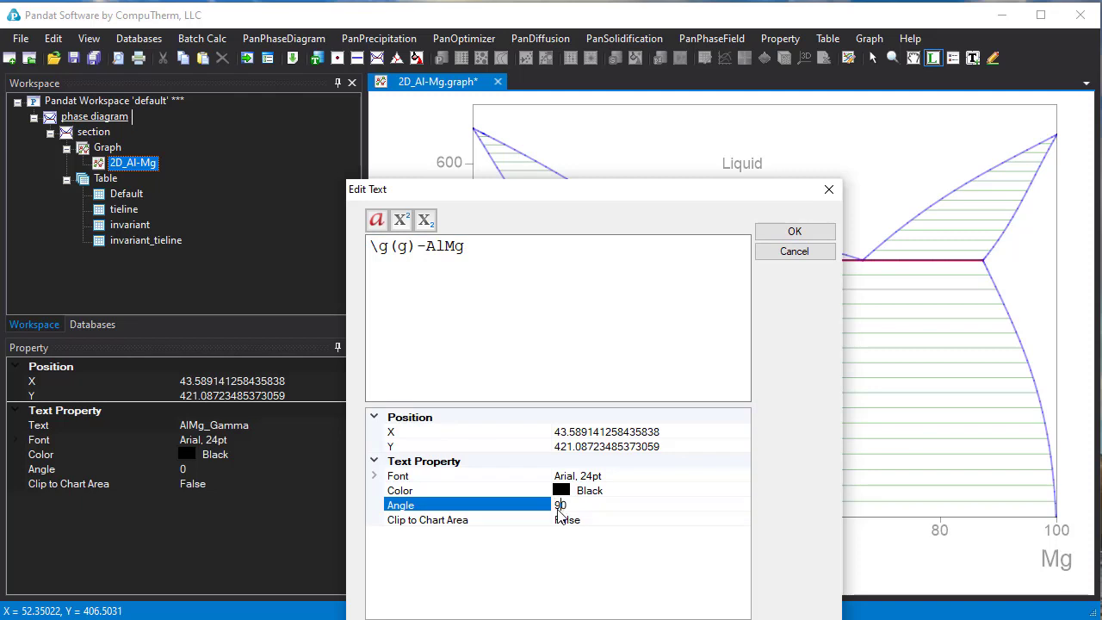
left_click(781, 234)
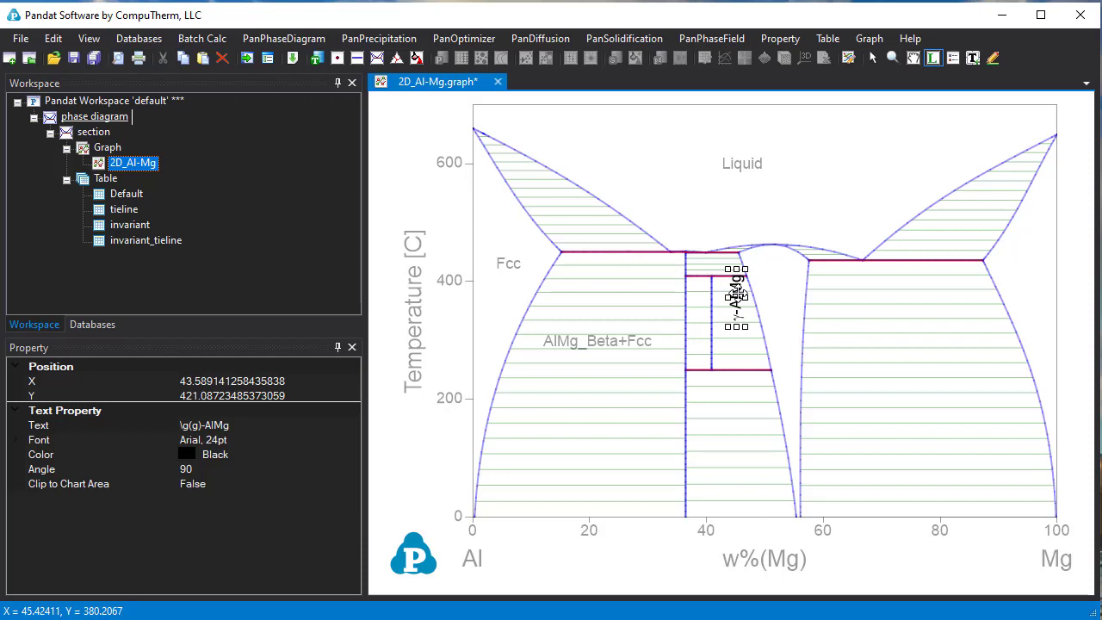
left_click_drag(737, 292, 782, 292)
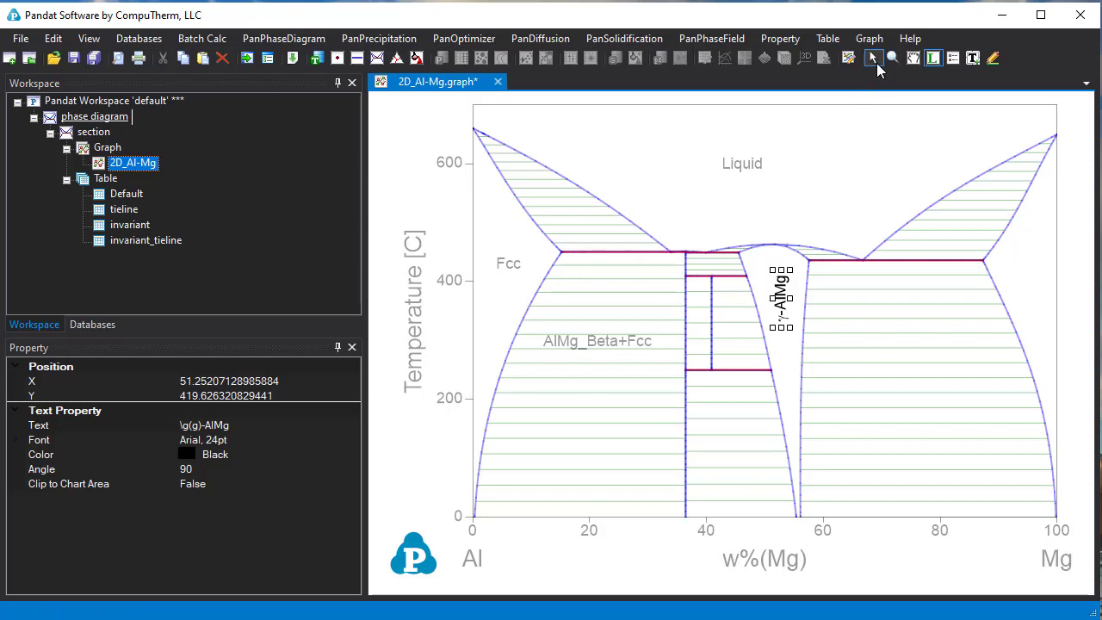
left_click(875, 60)
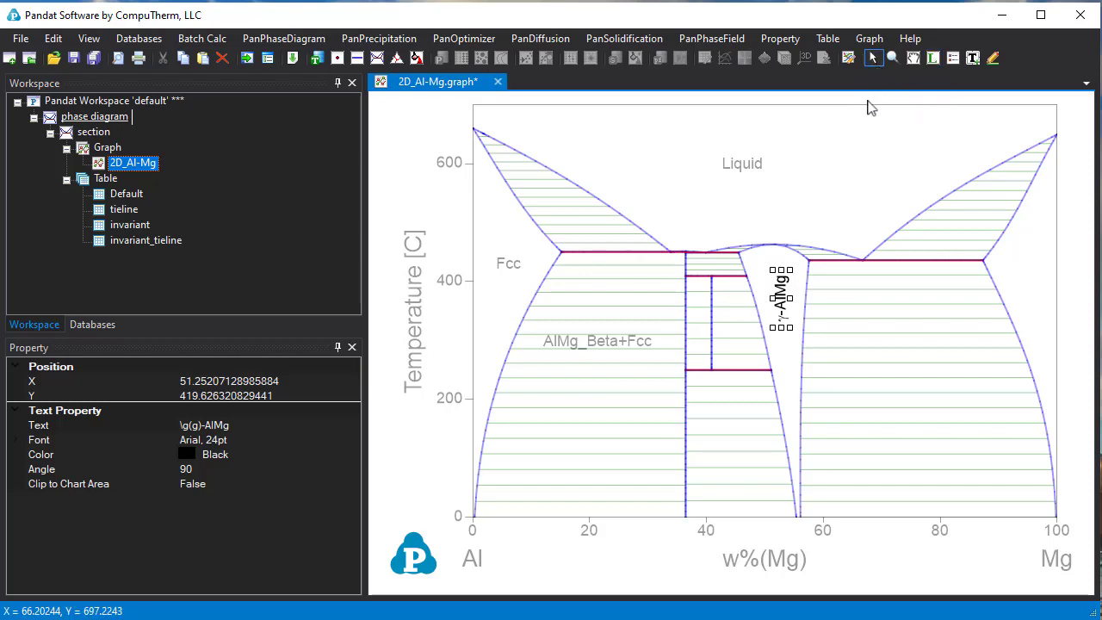
left_click(852, 187)
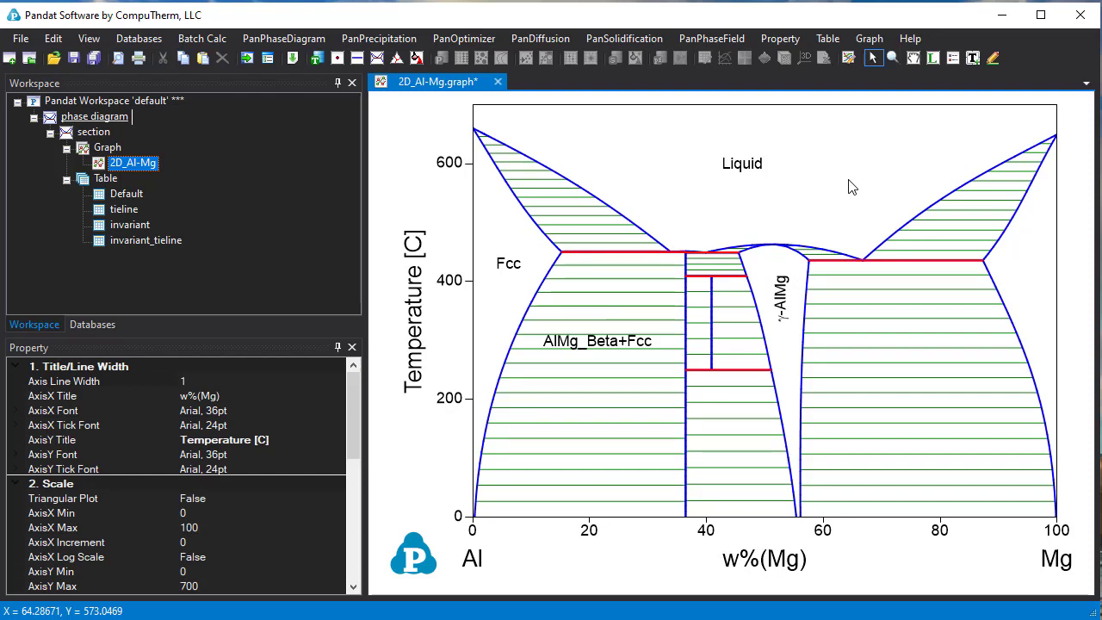
- Export the labelled diagram as a JPEG image named AlMg
right_click(851, 187)
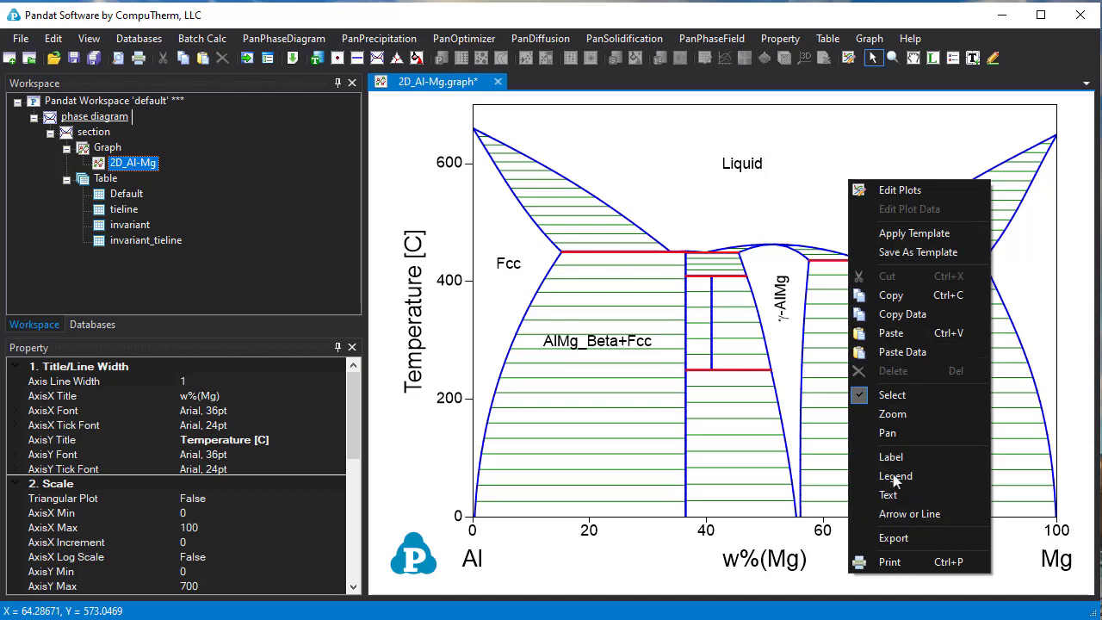
left_click(903, 539)
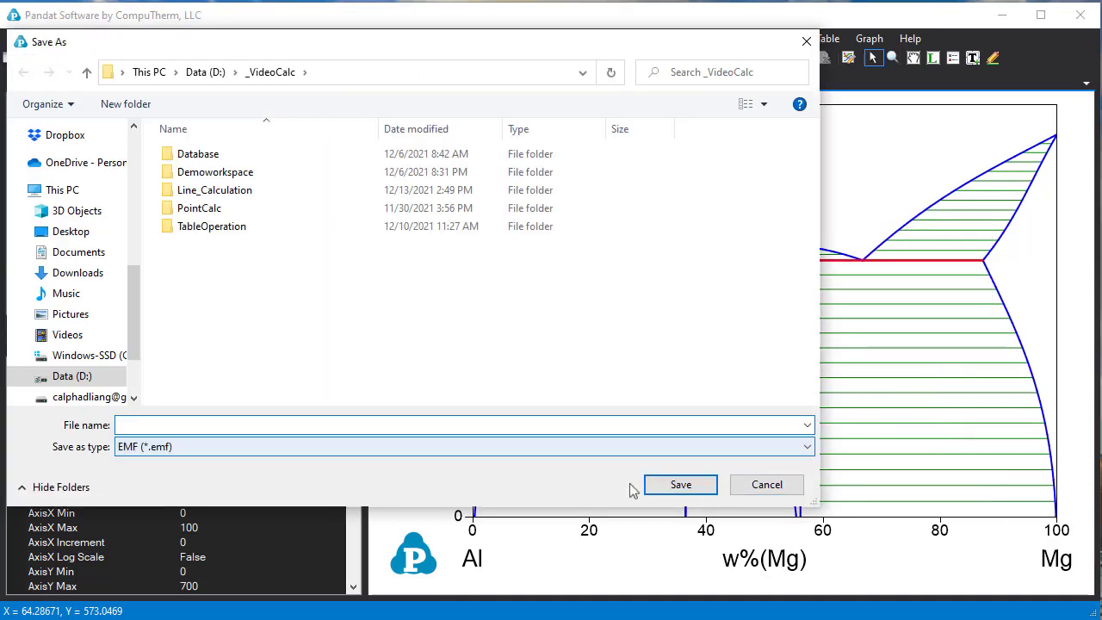
left_click(465, 449)
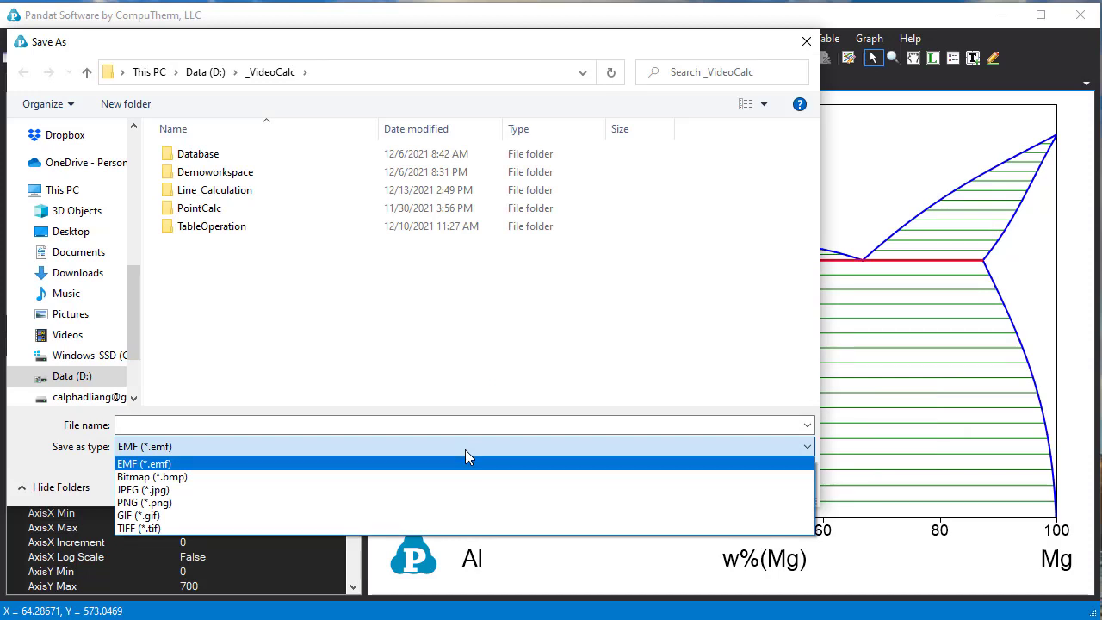
key("Down")
key("Down")
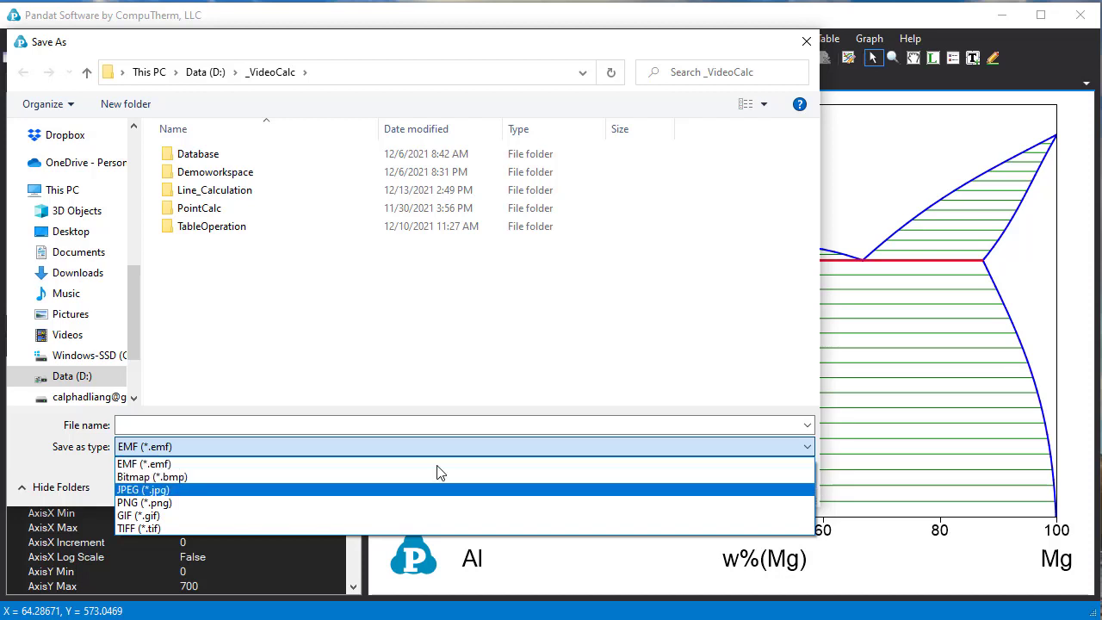
key("Down")
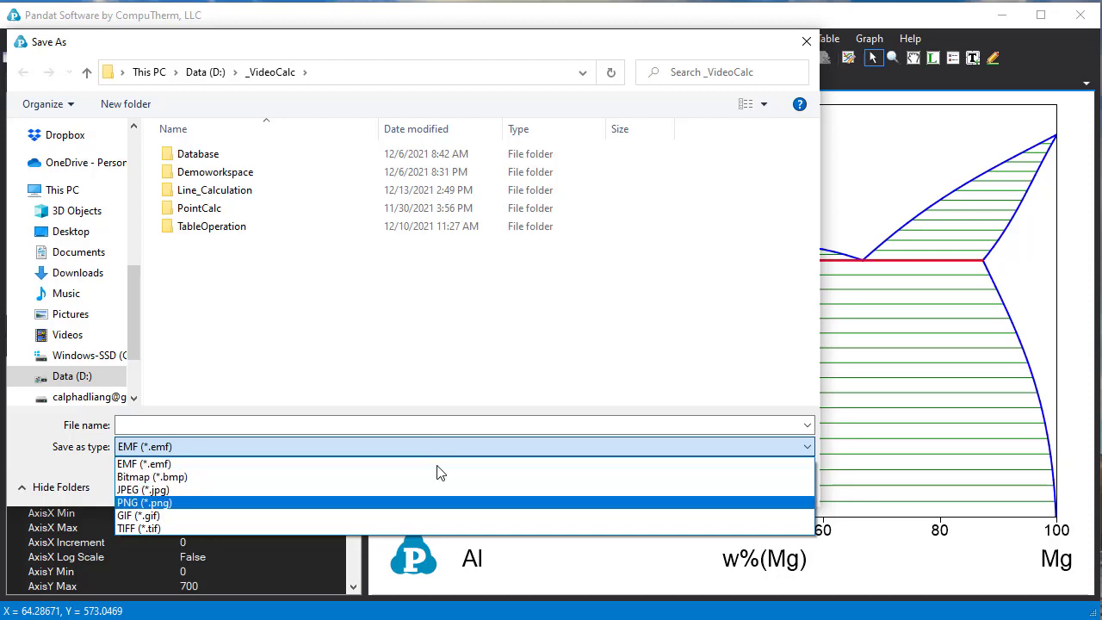
key("Down")
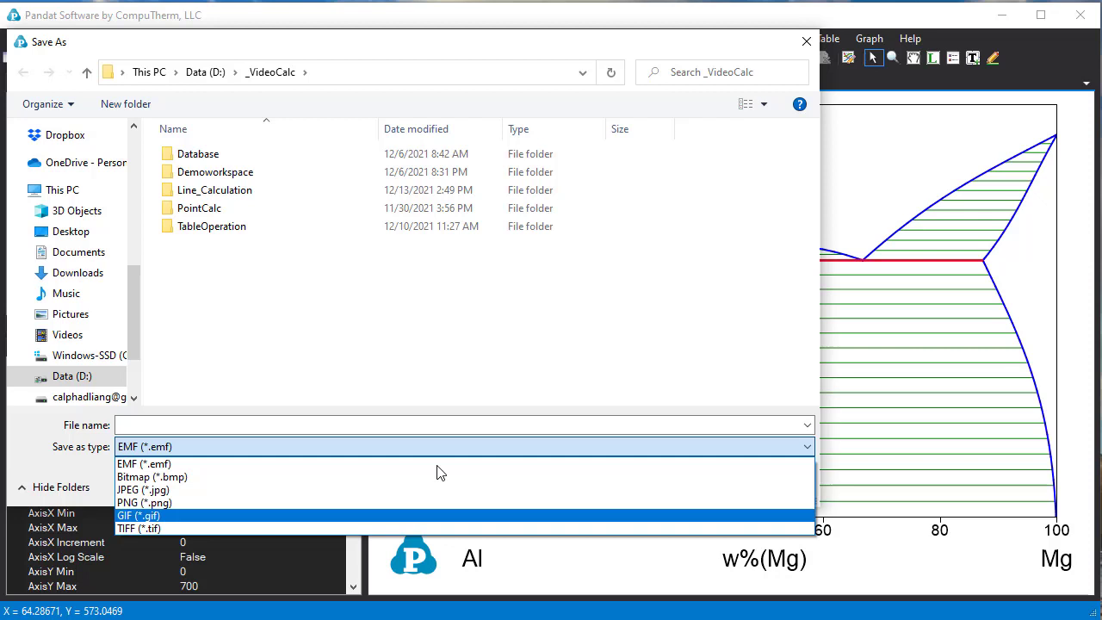
left_click(339, 491)
left_click(319, 426)
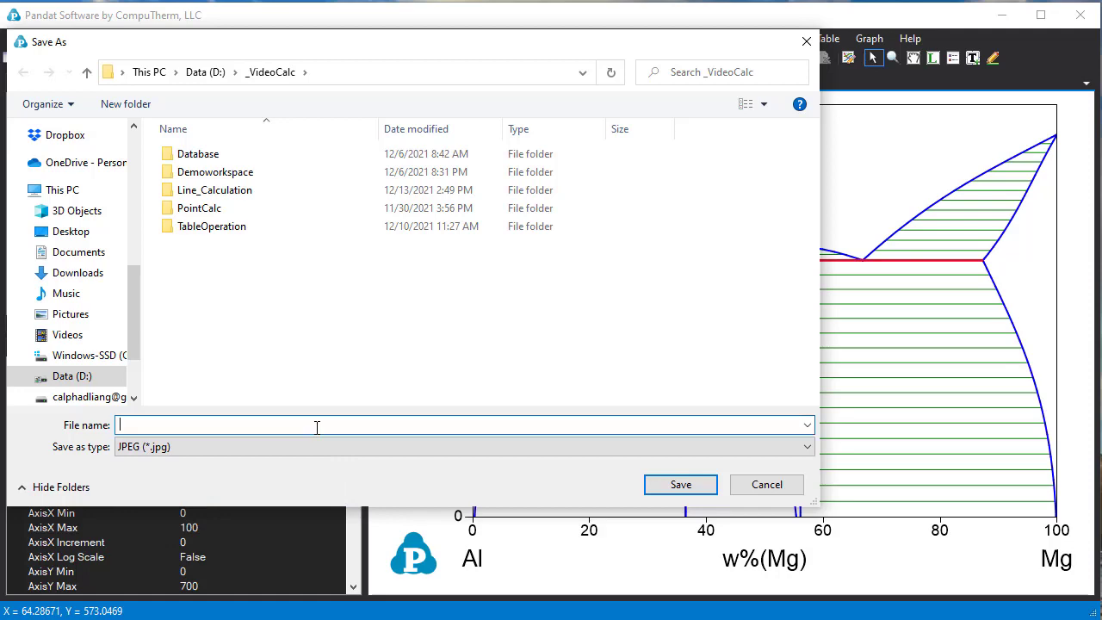
type("AlM")
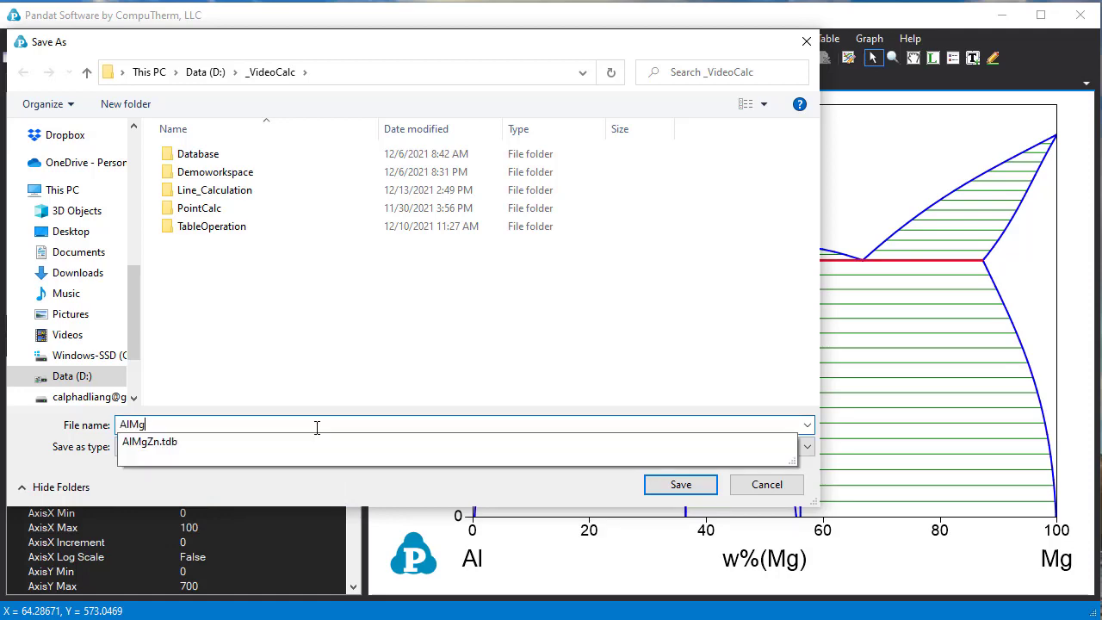
type("g")
key("Return")
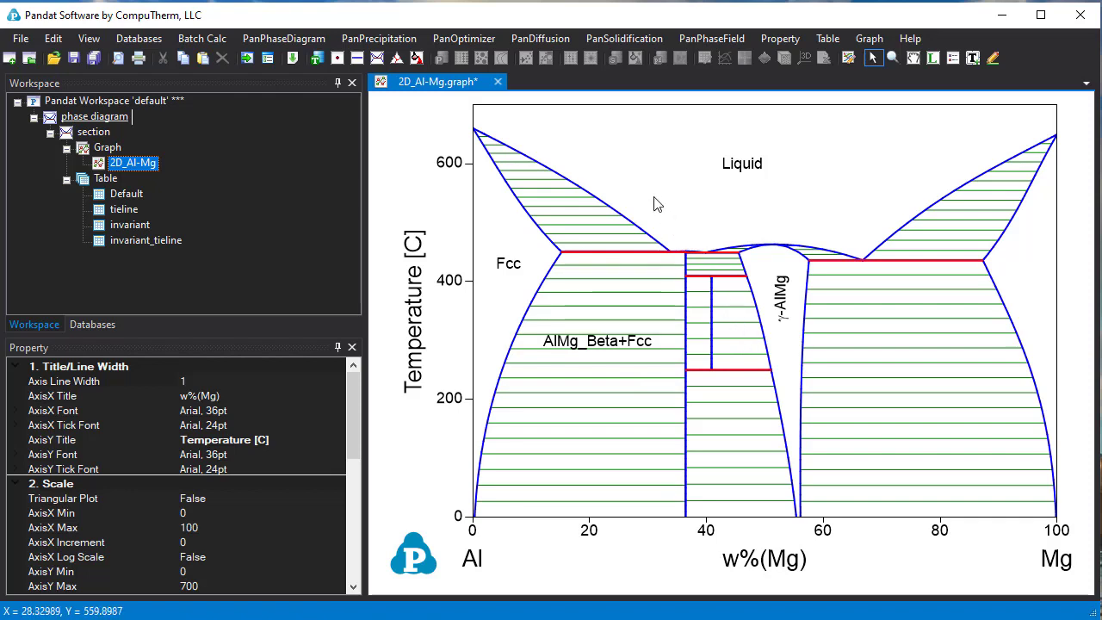
- Copy the graph to the clipboard and switch to the blank Word document
right_click(625, 152)
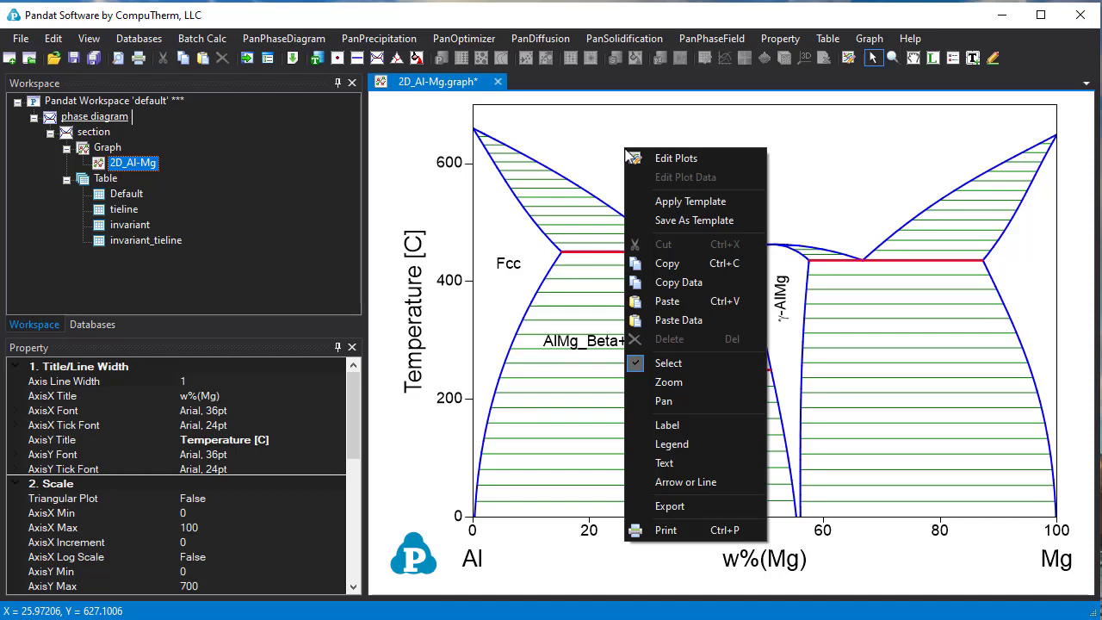
left_click(660, 264)
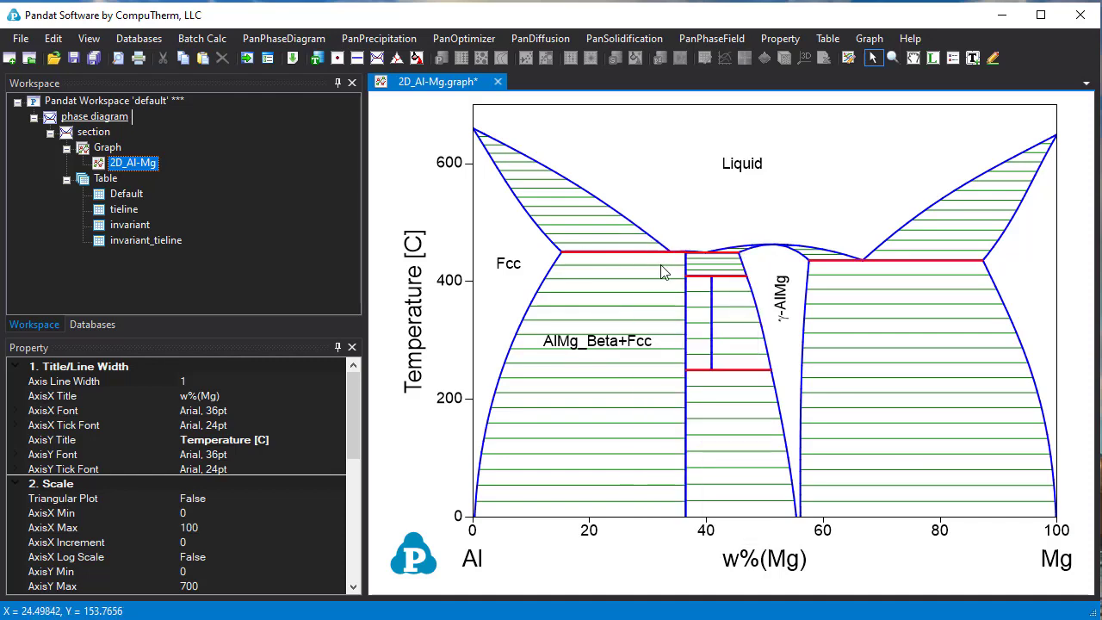
key("alt+Tab")
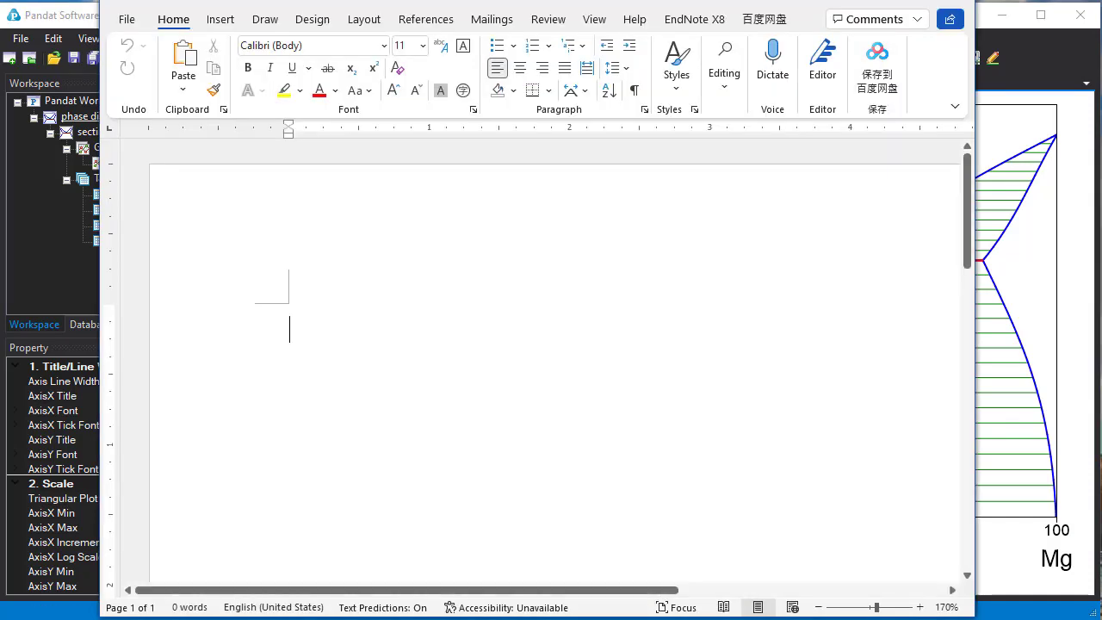
- Paste the Al–Mg phase diagram into the blank Word document as a picture
right_click(343, 329)
left_click(387, 419)
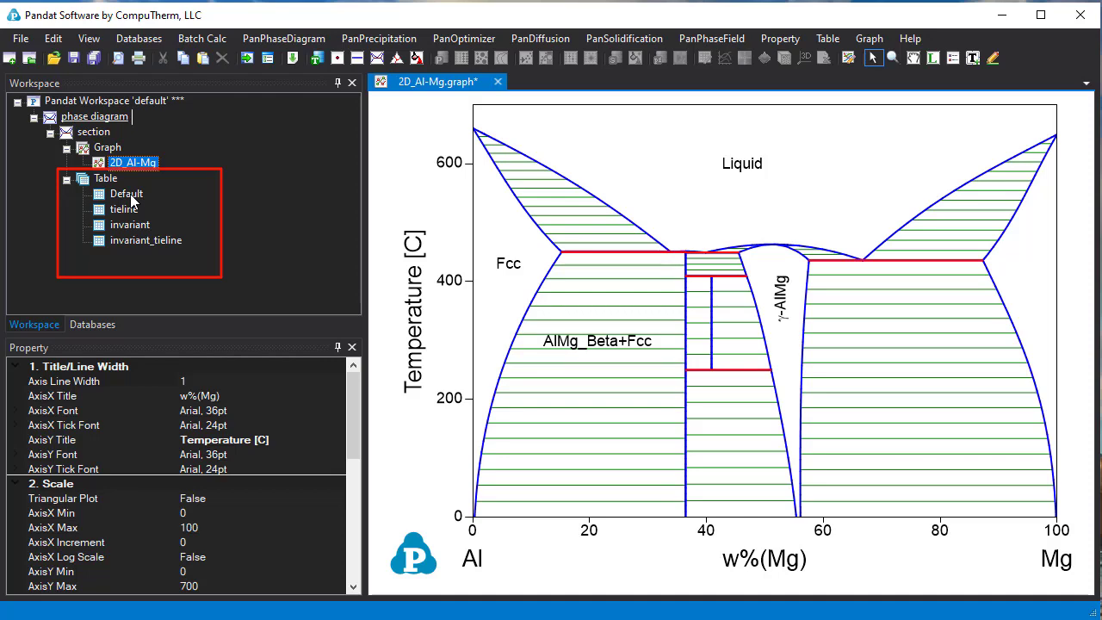
- Open the Default results table and select both the x(Mg) column and the T column
double_click(130, 193)
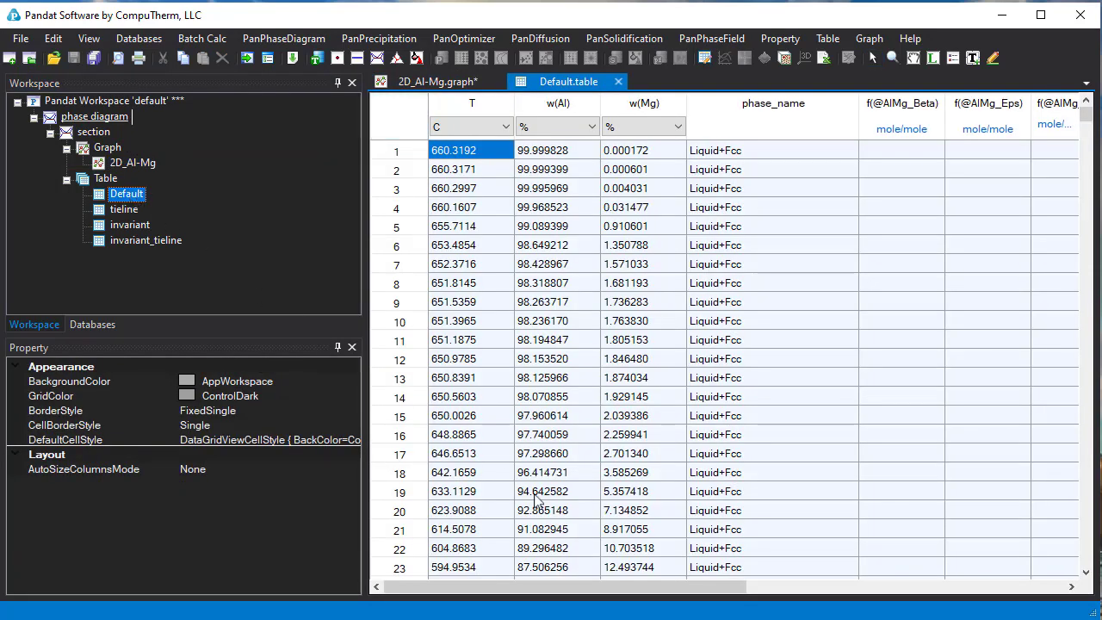
mouse_move(659, 589)
left_mouse_down()
mouse_move(755, 605)
mouse_move(999, 603)
left_mouse_up()
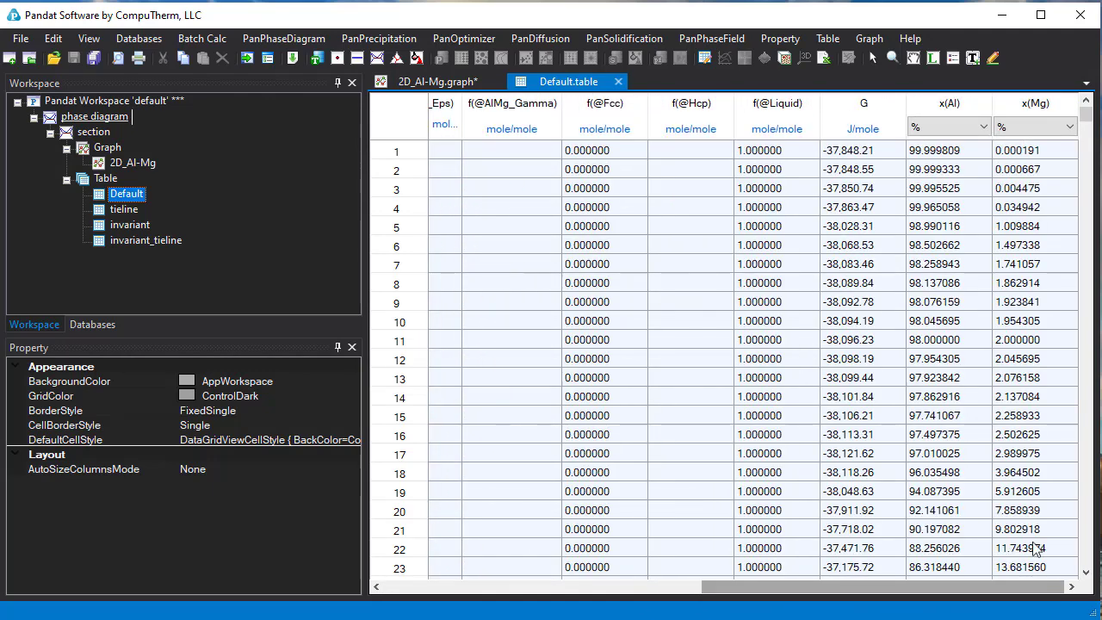
left_click(1056, 109)
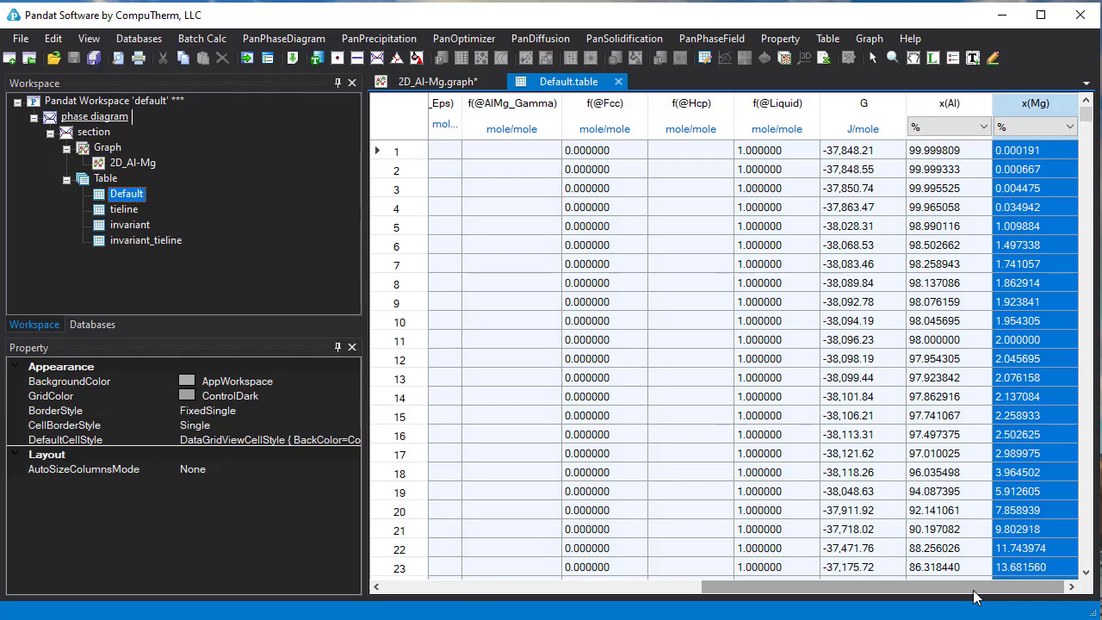
left_click_drag(976, 596, 569, 575)
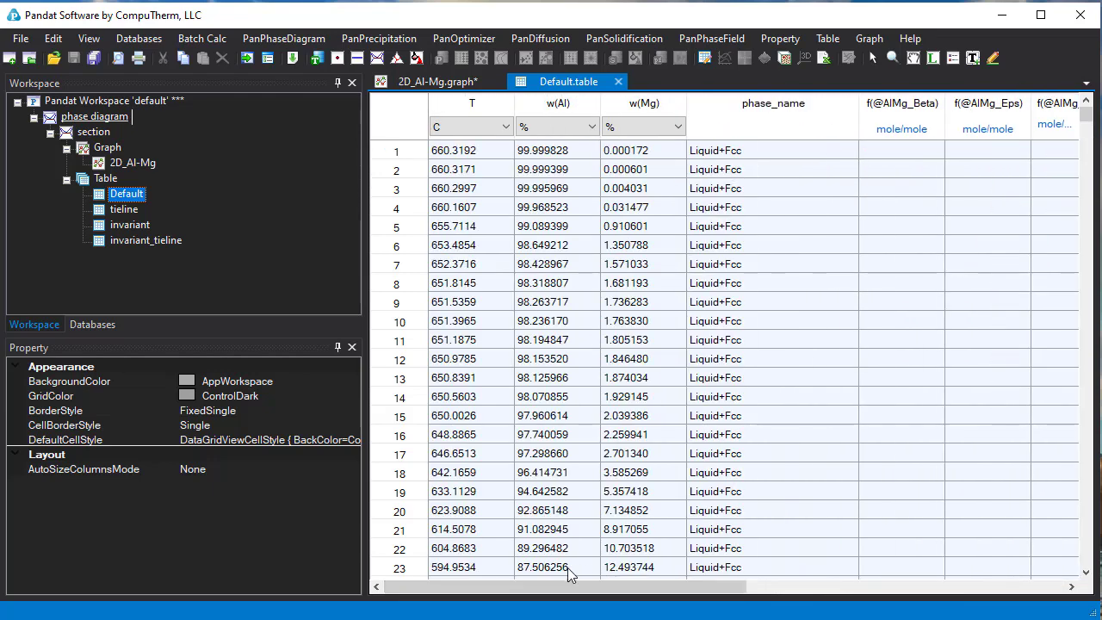
left_click(472, 103, "ctrl")
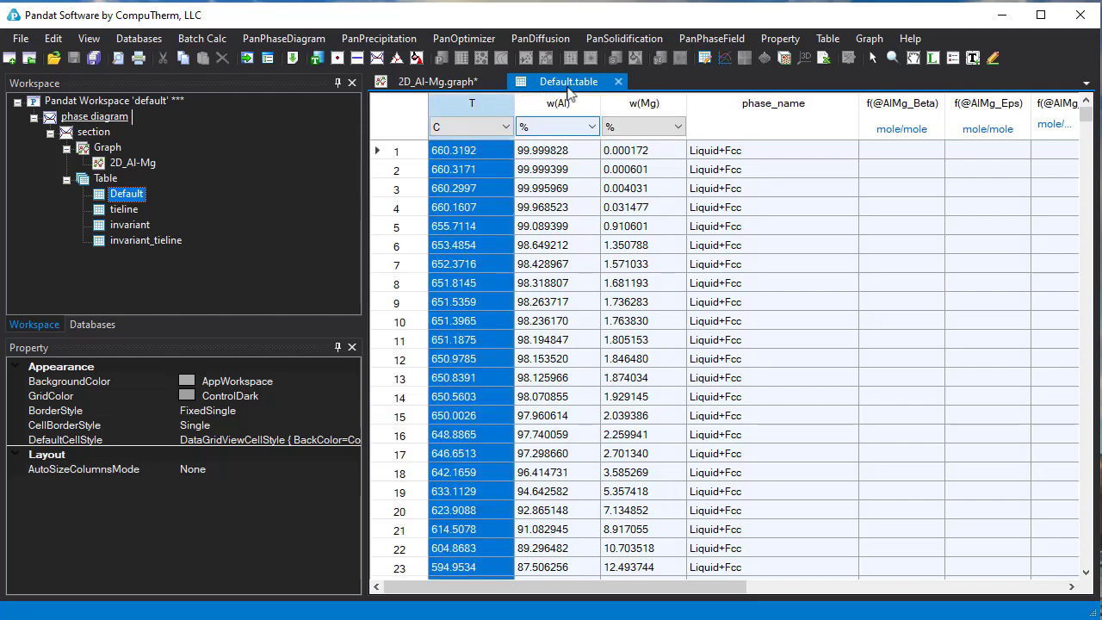
- Generate graph_g plotting T against x(Mg) from the selected columns
left_click(726, 58)
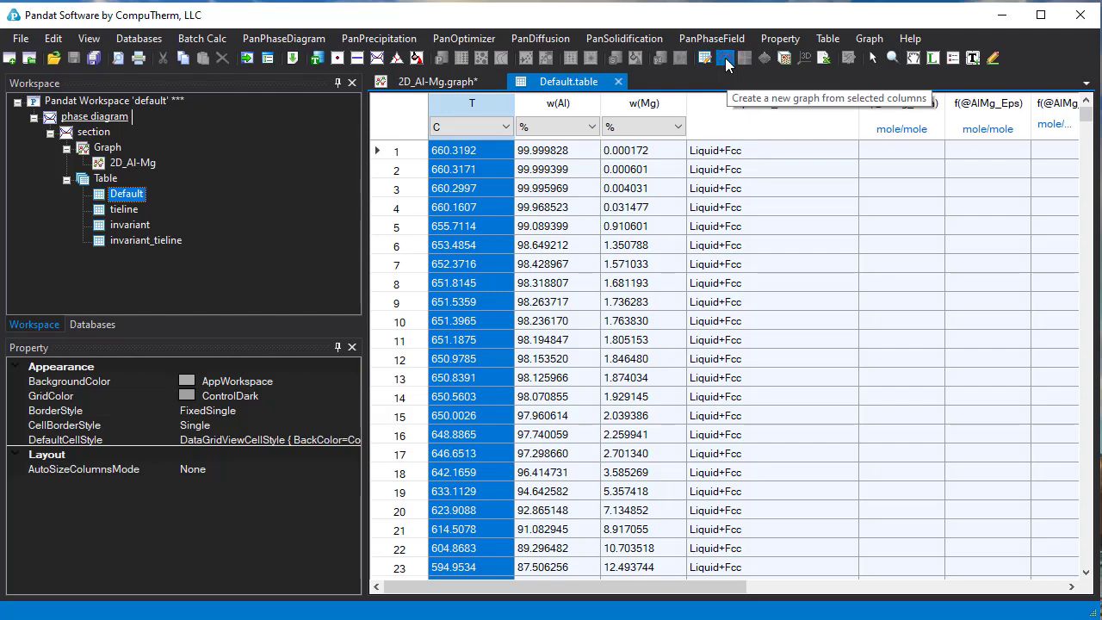